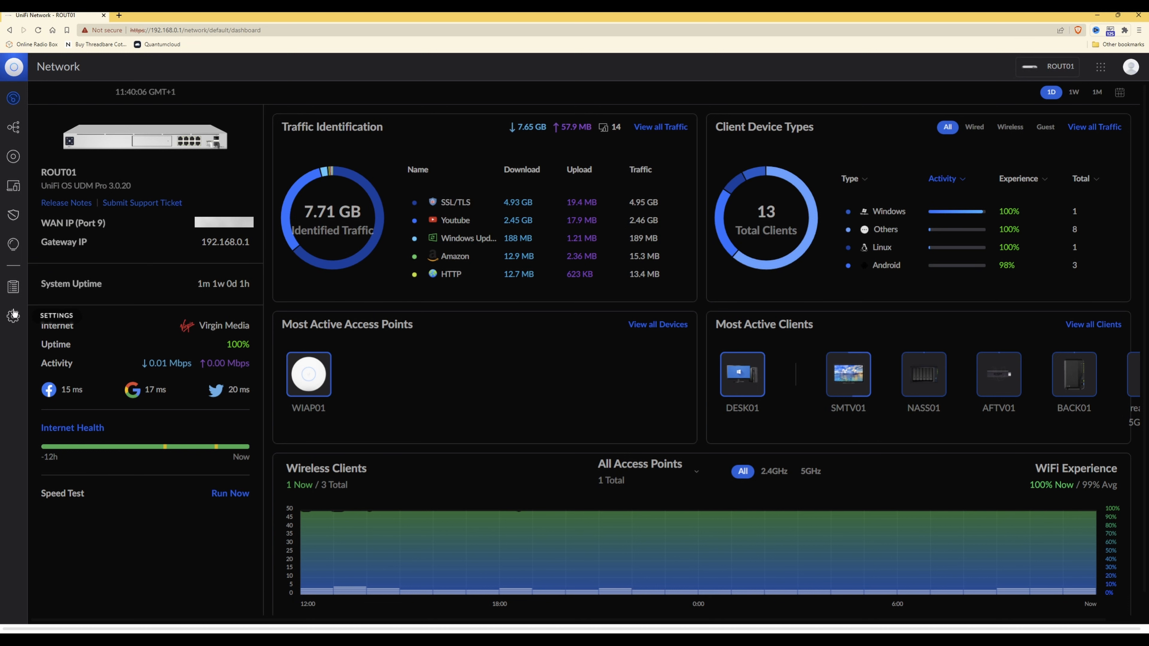
- Create a virtual network named Home Automation VLAN on router ROUT01, keeping Auto-Scale Network and the automatic advanced settings
left_click(13, 318)
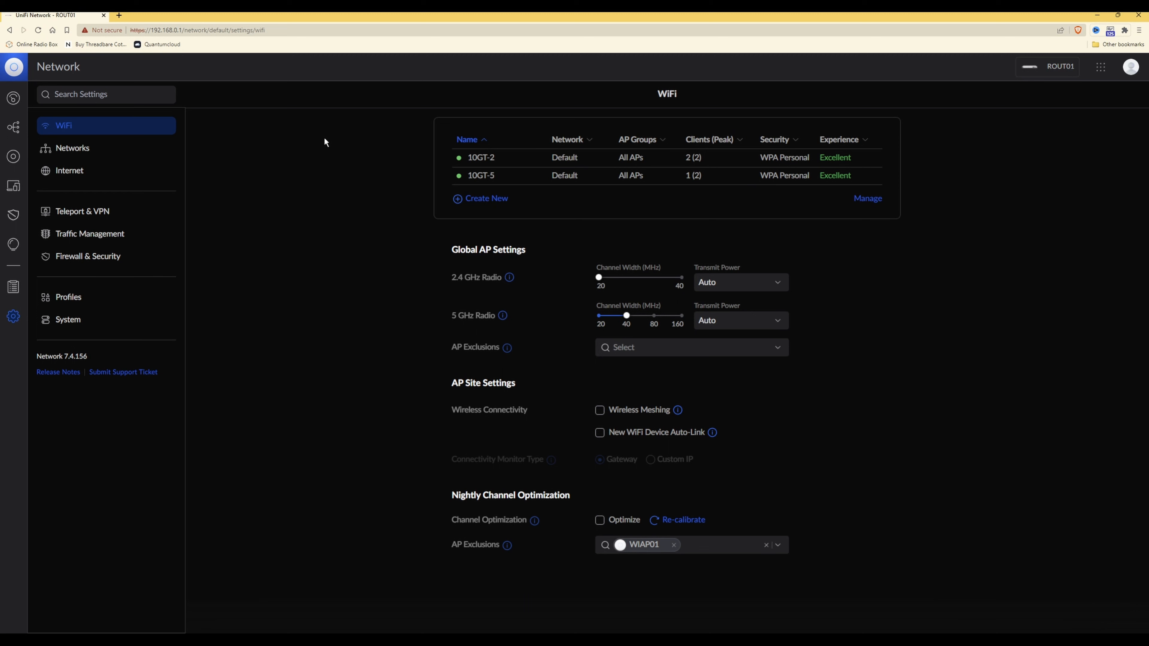
left_click(70, 155)
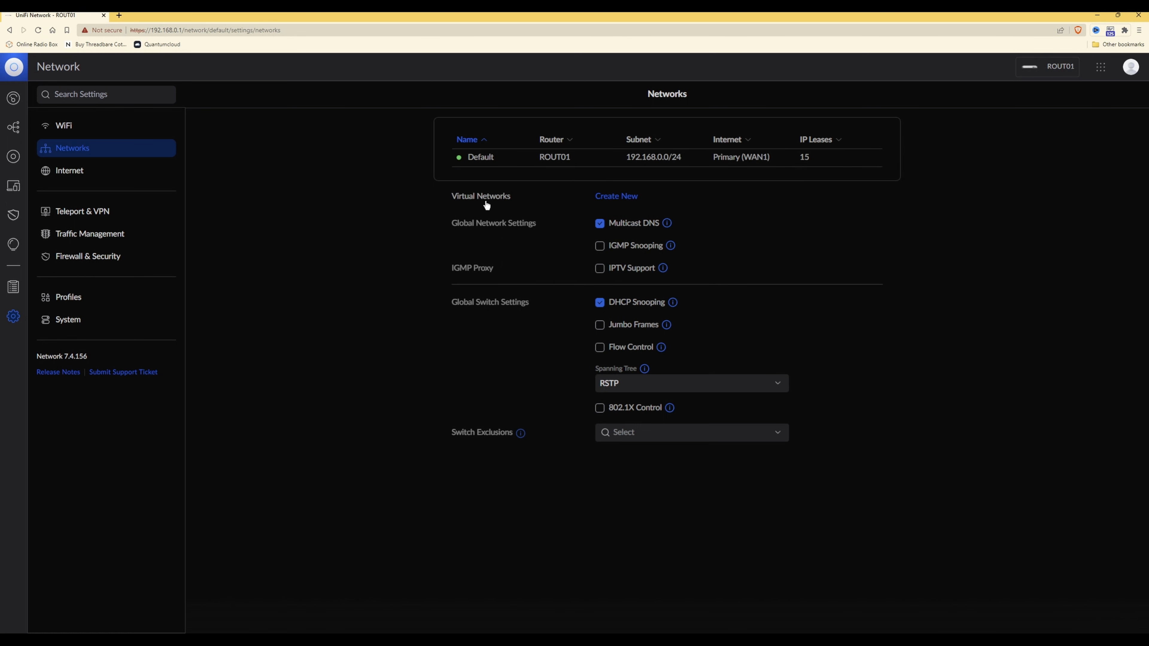
left_click(628, 197)
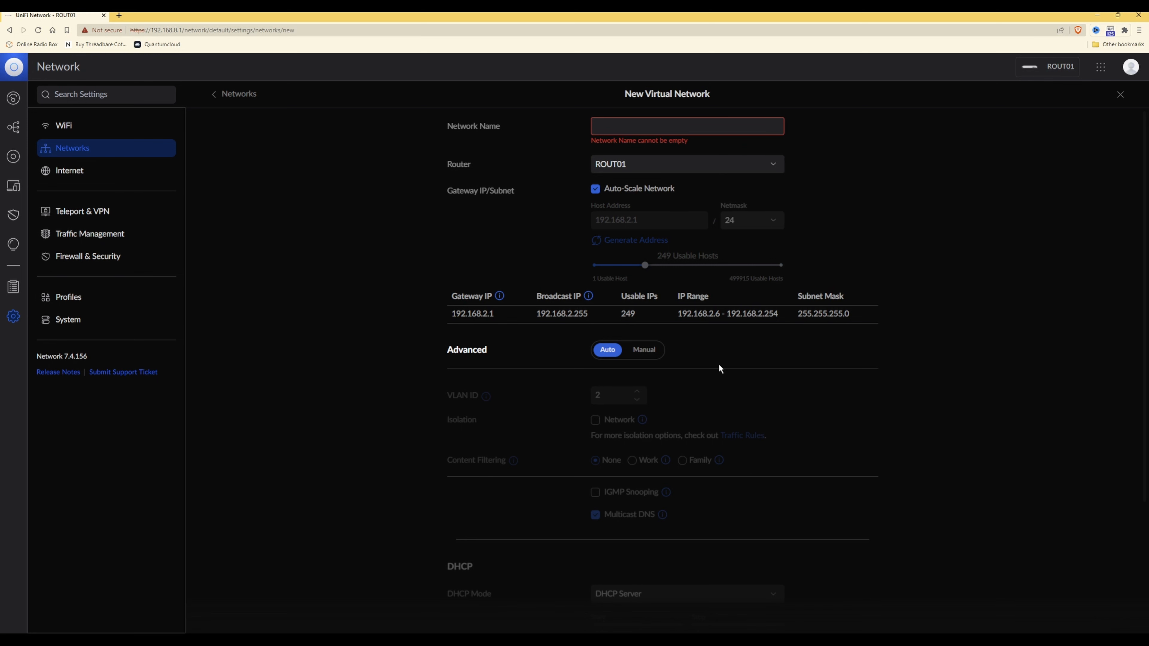
type("Ho")
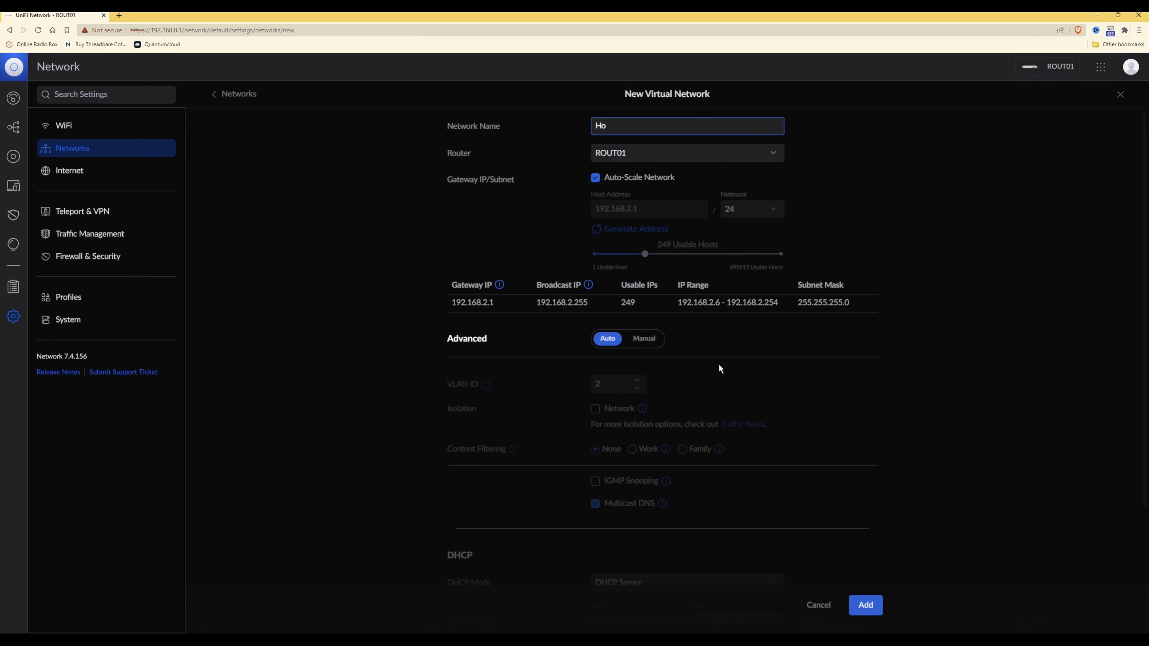
type("me Automation VLAN")
left_click(774, 154)
left_click(775, 155)
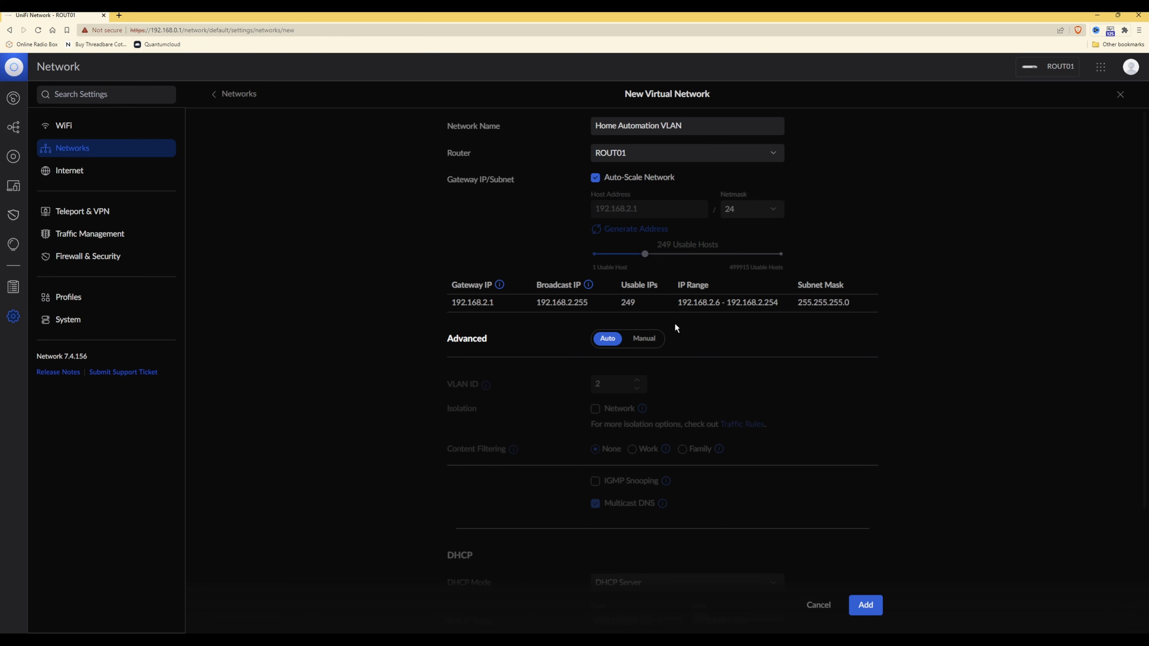
scroll(795, 411, "down", 1)
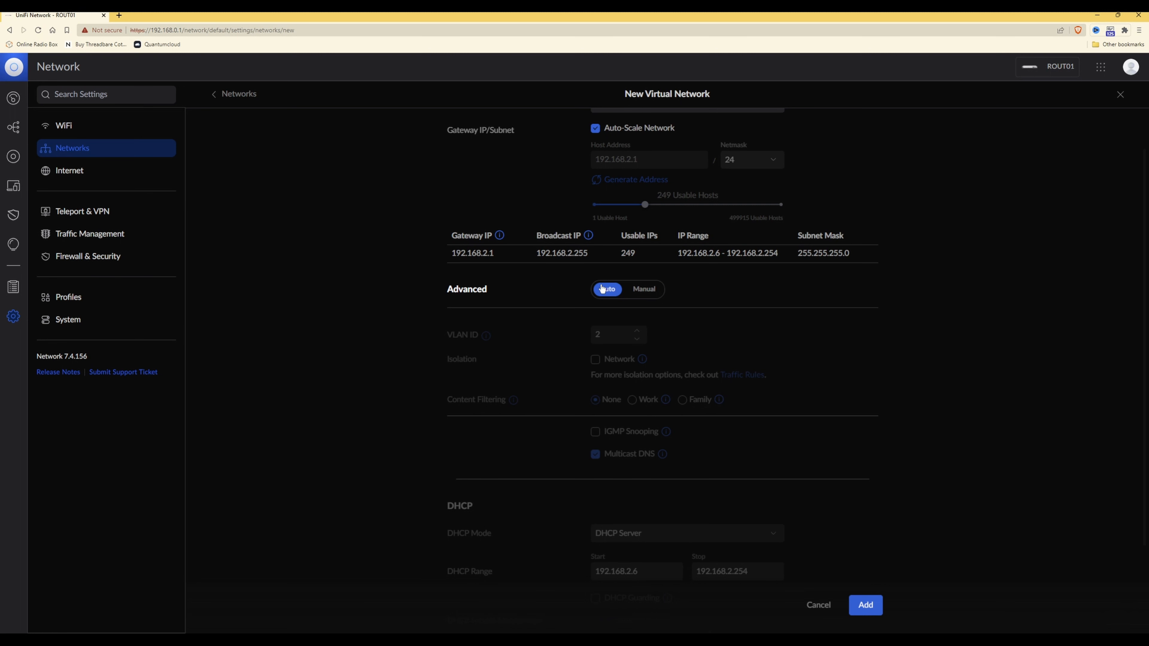
scroll(602, 289, "up", 1)
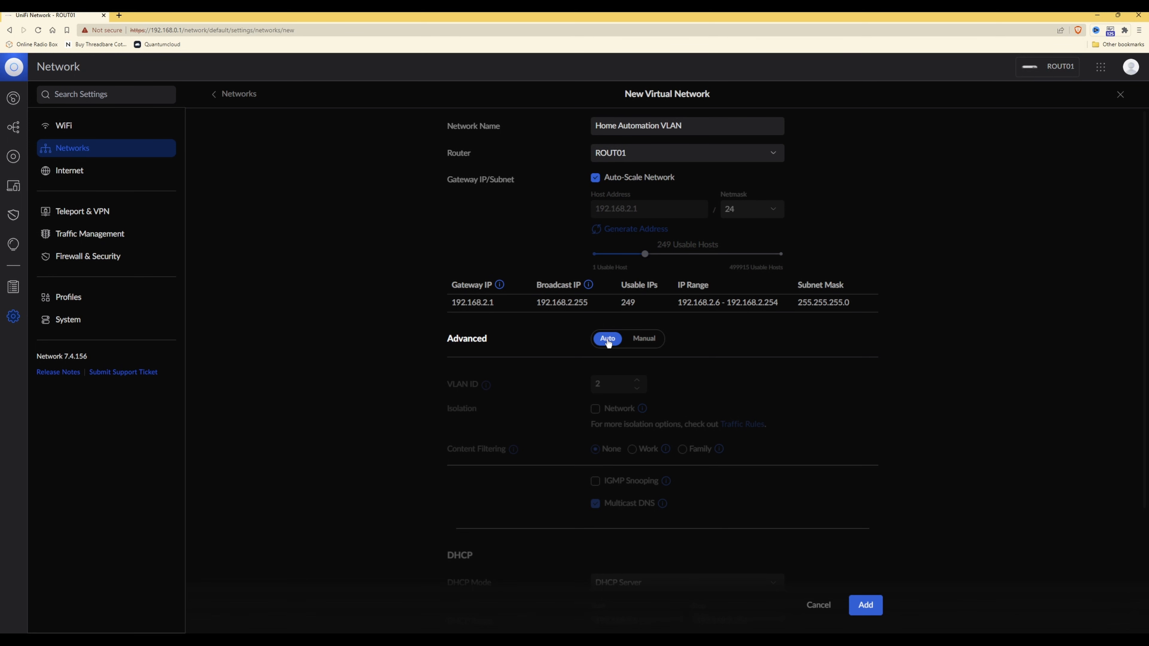
scroll(607, 338, "down", 4)
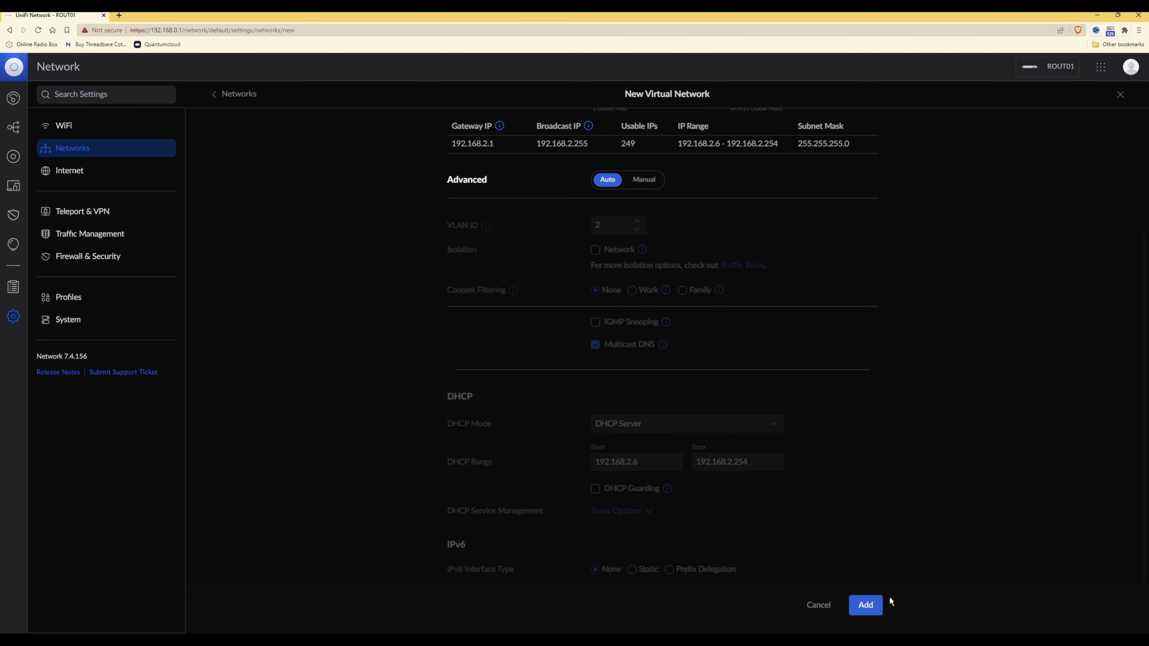
left_click(865, 605)
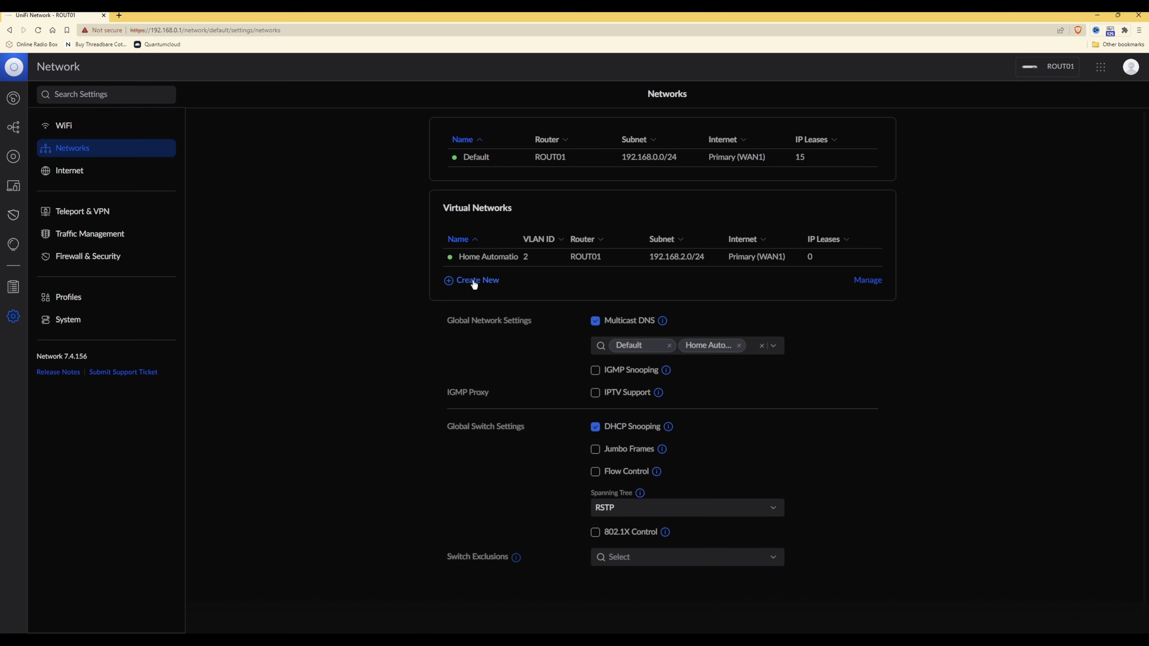
- Create a second virtual network named Security VLAN with the default automatic settings
left_click(490, 280)
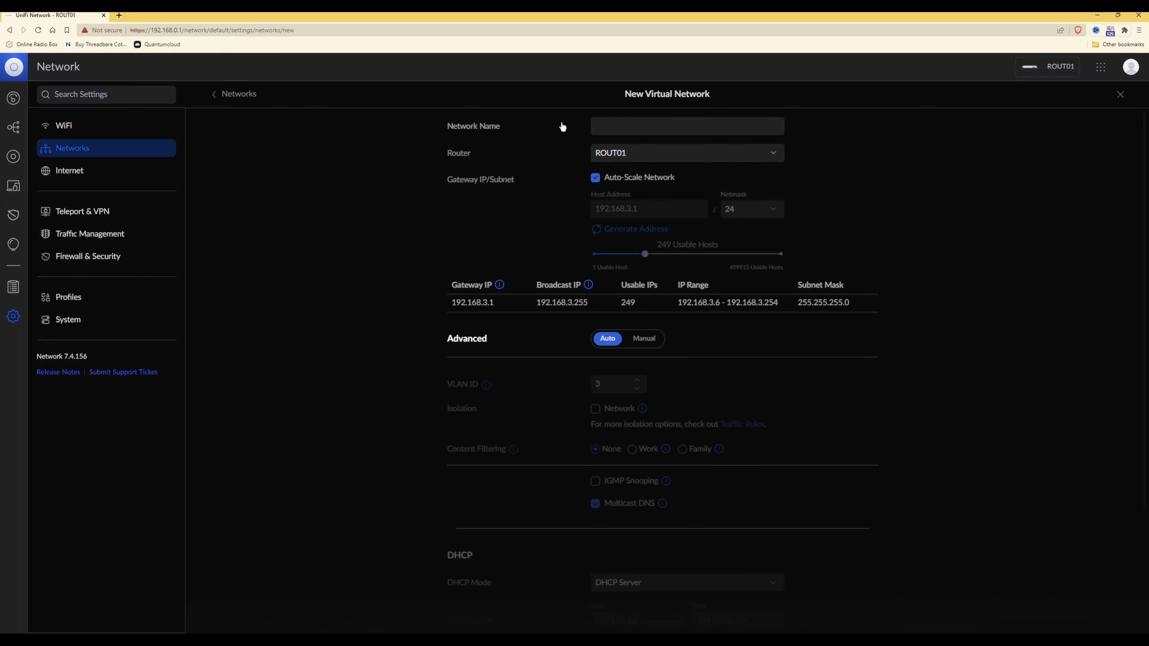
left_click(674, 125)
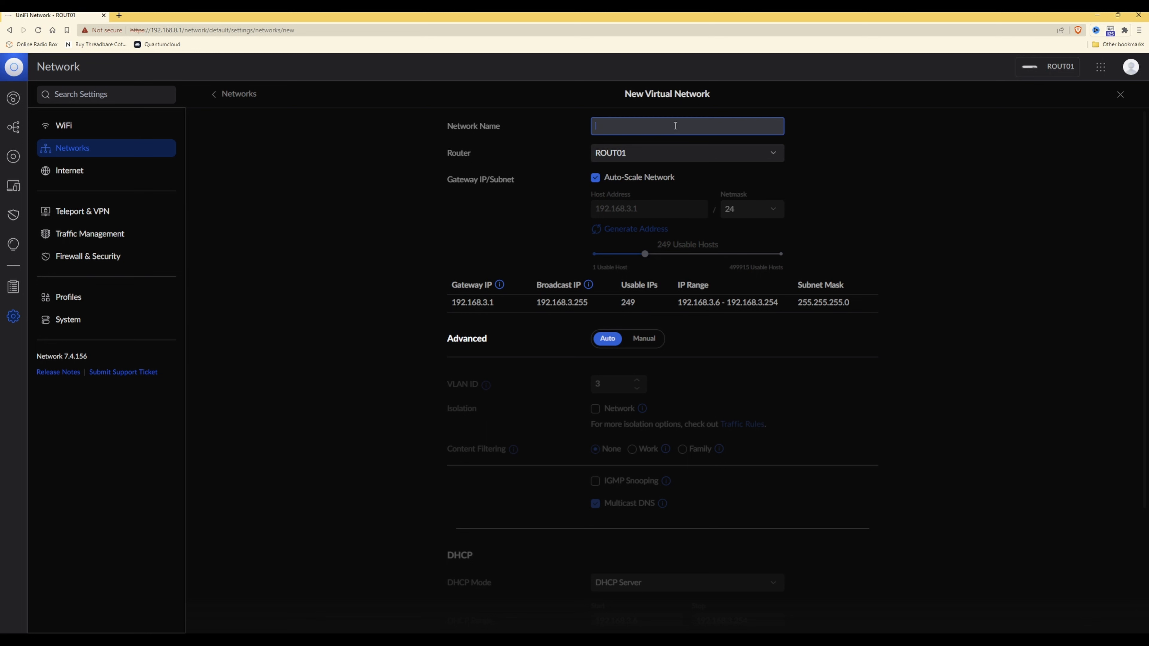
type("Sec")
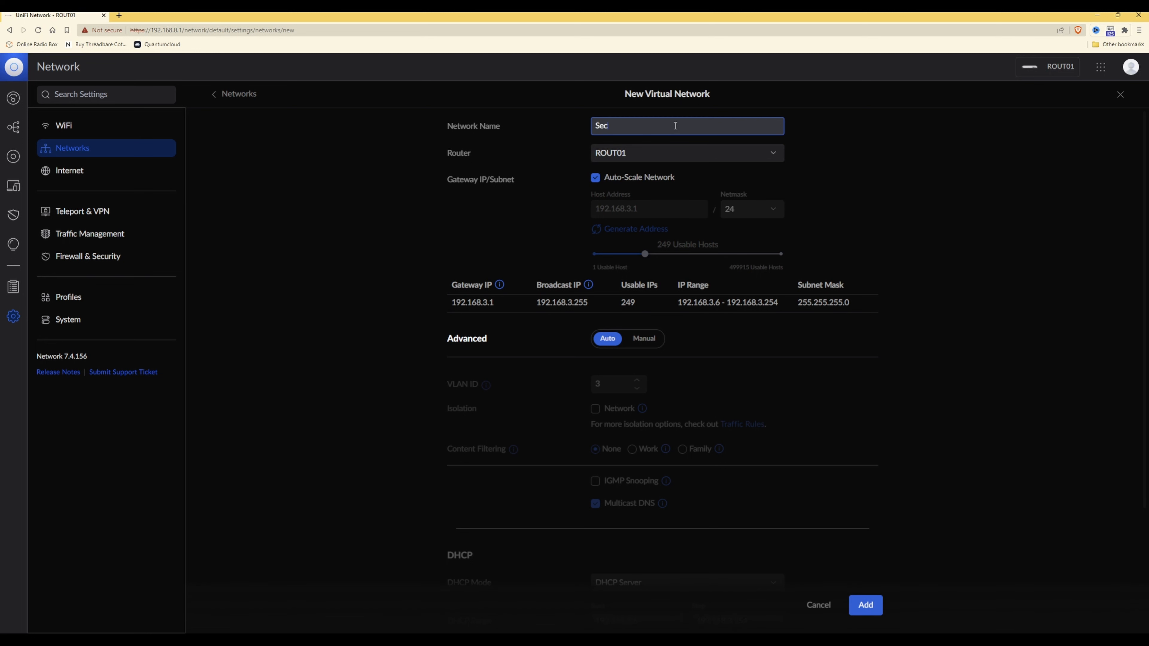
type("urity VLAN")
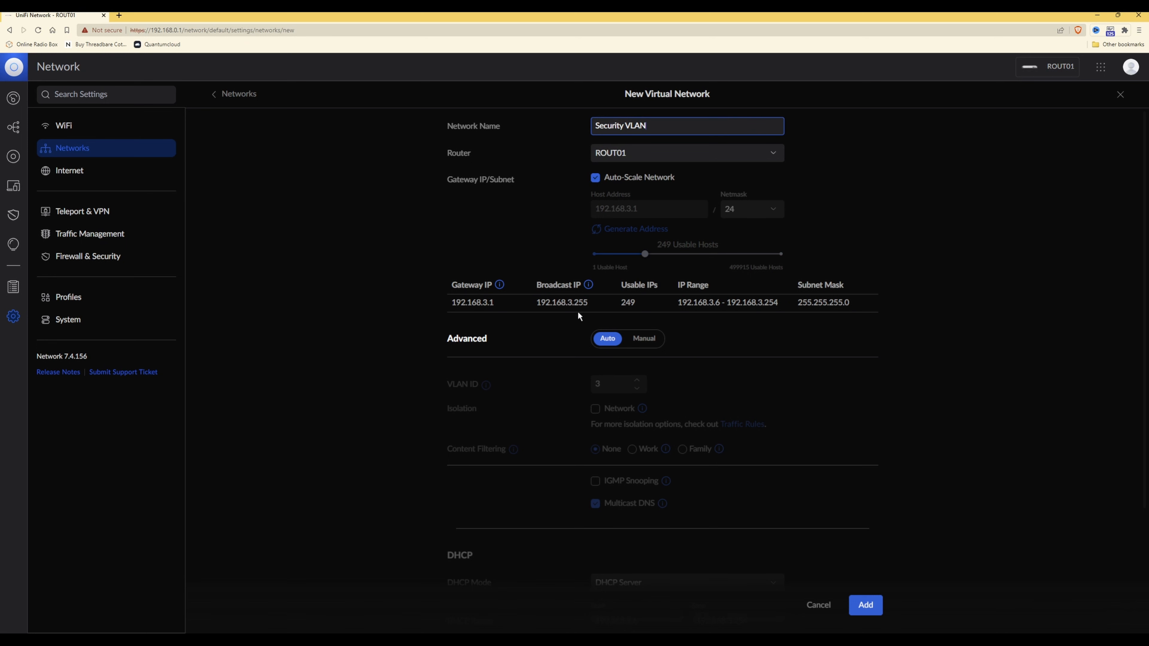
left_click(872, 614)
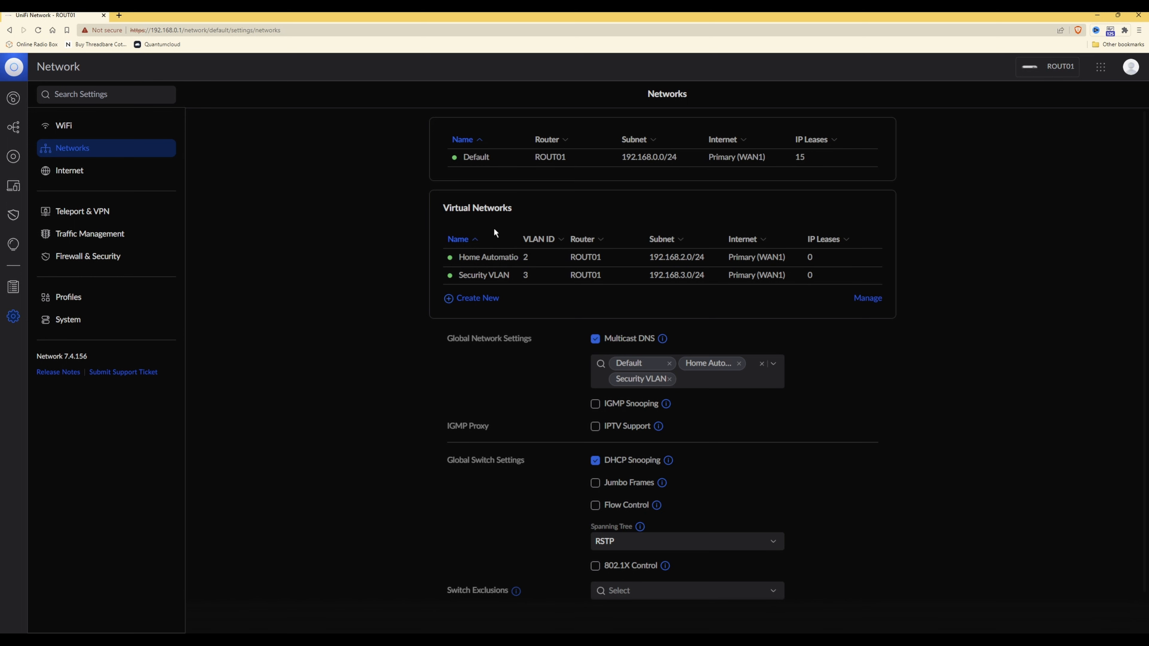
- Create a virtual network named Smart Phones & Tablets VLAN with the default automatic settings
left_click(489, 300)
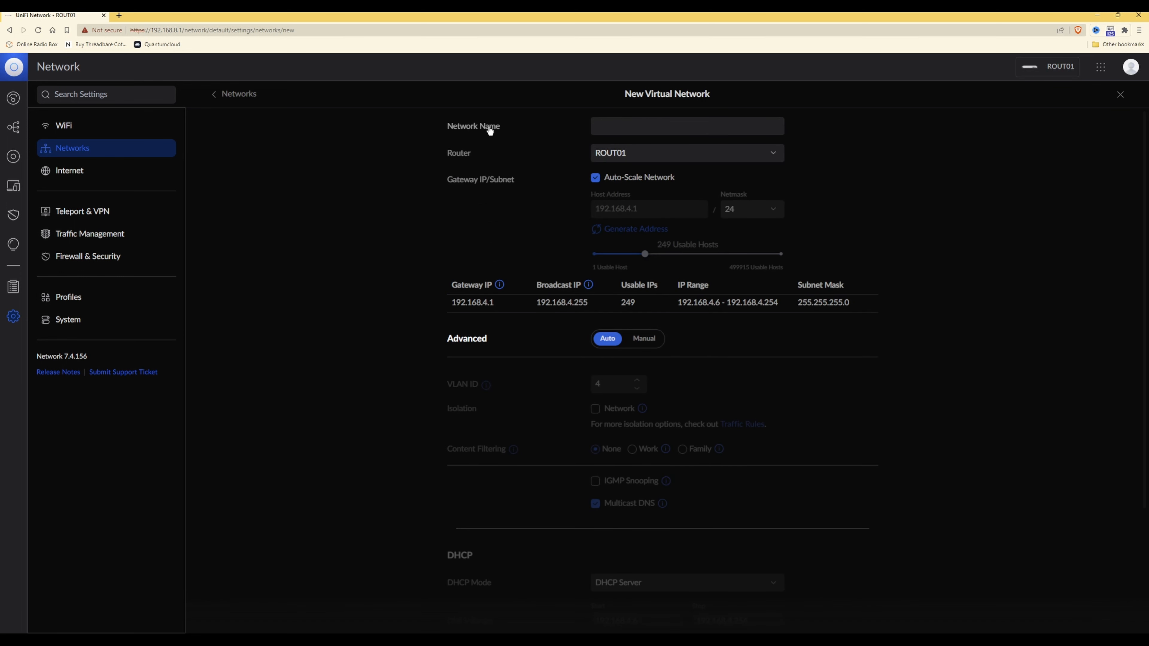
left_click(645, 123)
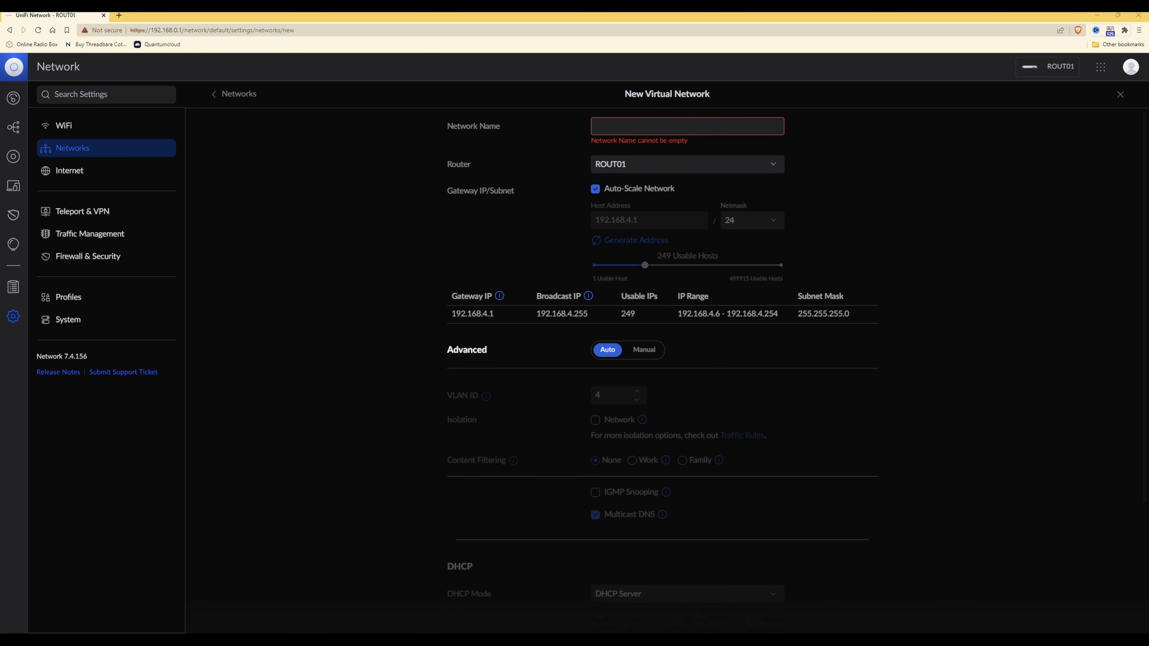
left_click(654, 125)
type("Smart Phones & ")
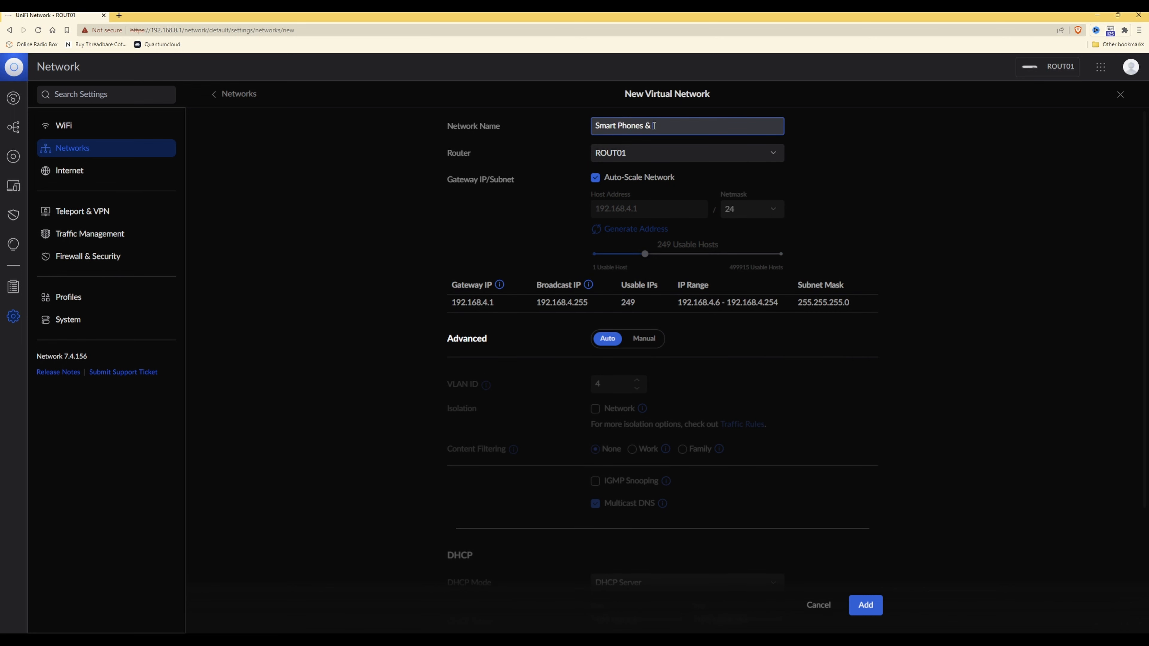
type("Tablets VLAN")
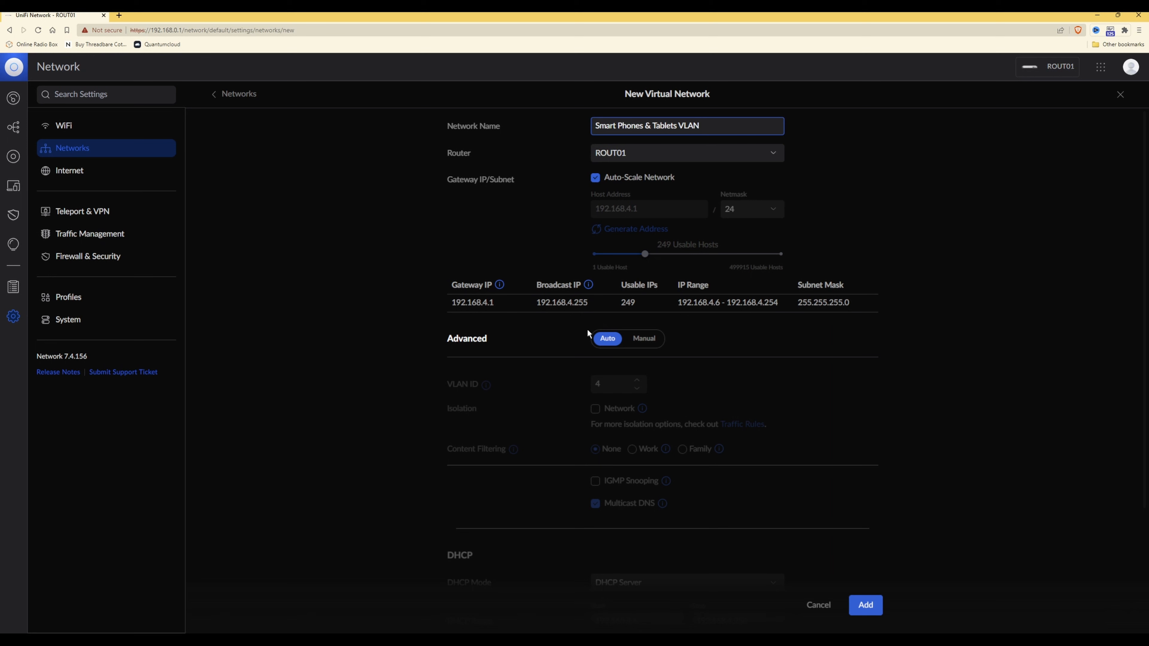
left_click(865, 605)
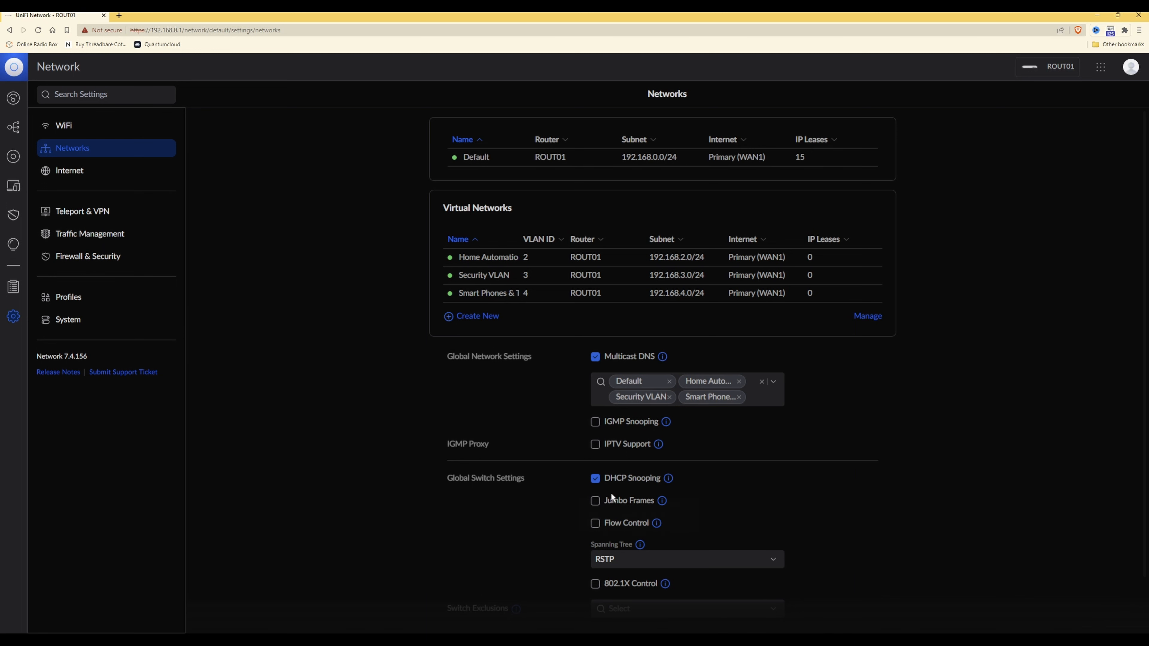
- Create a virtual network named Multi Media VLAN with automatic settings, and sort the virtual networks by VLAN ID
left_click(474, 317)
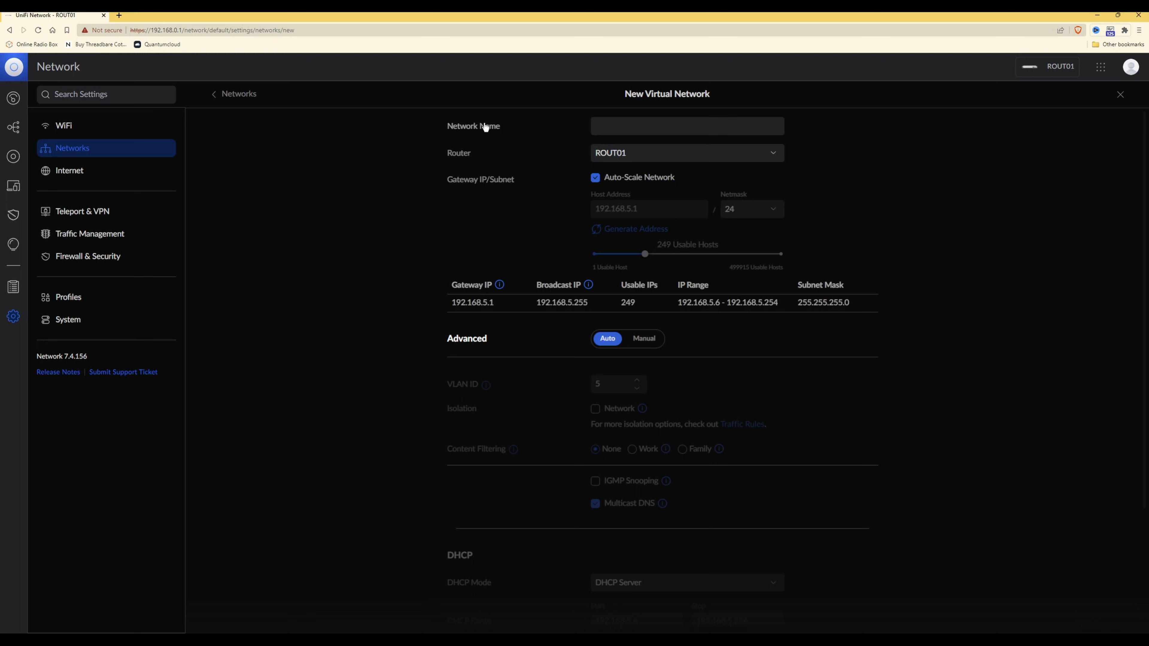
left_click(633, 125)
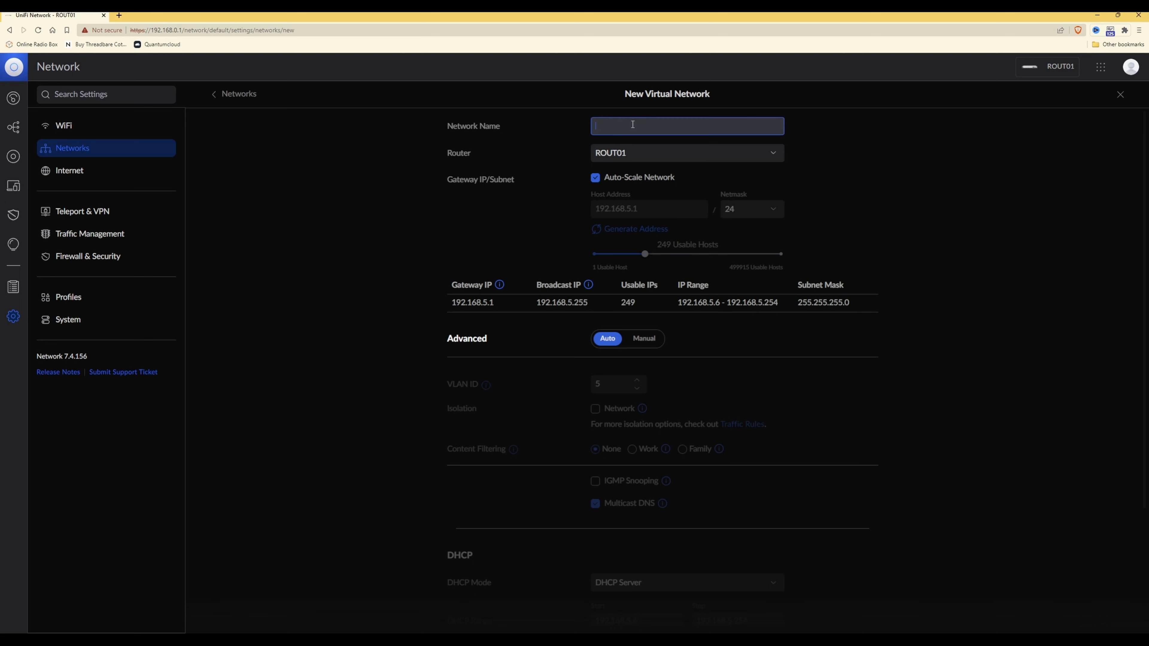
type("Mult M")
key("BackSpace")
type("i Media VLAN")
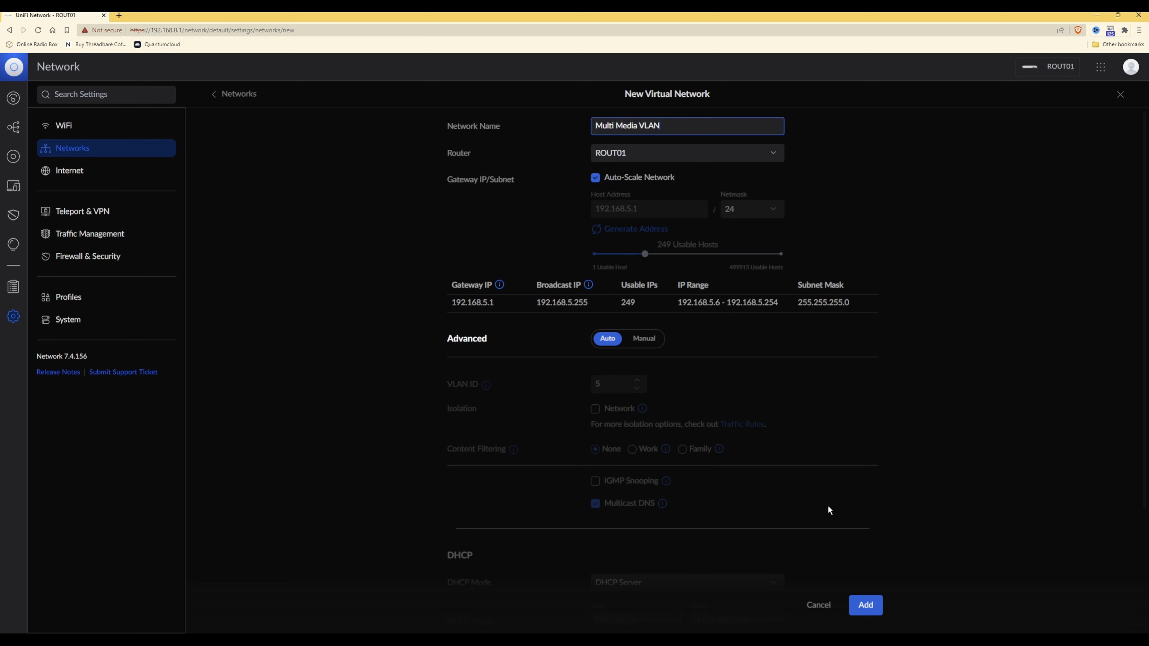
left_click(875, 608)
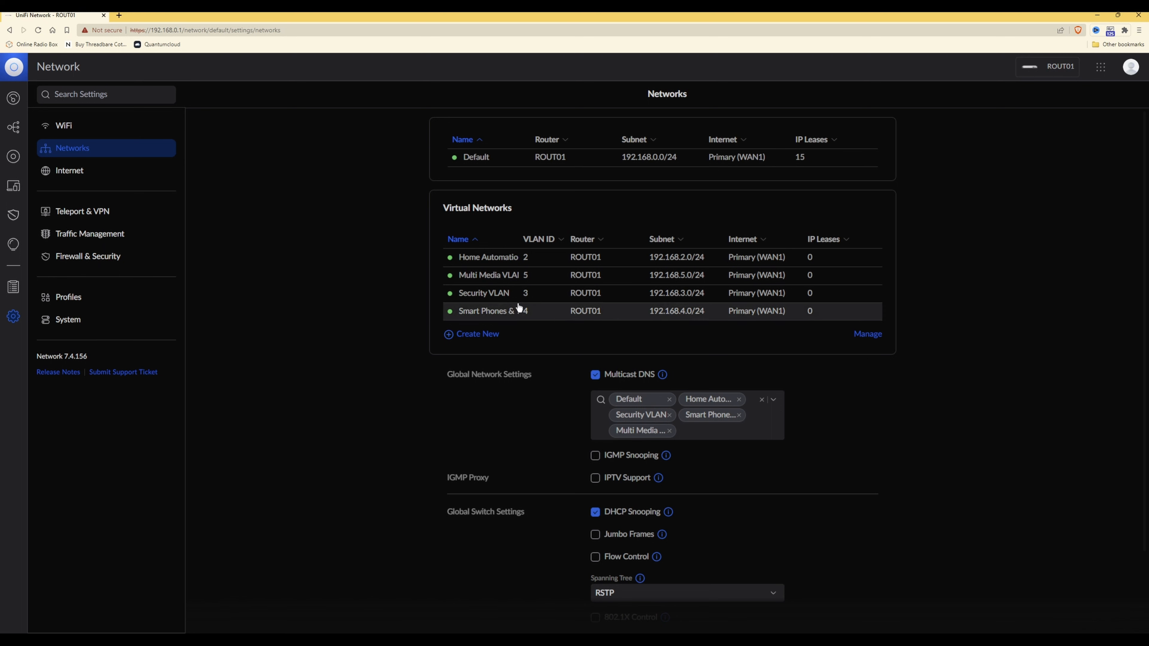
left_click(538, 239)
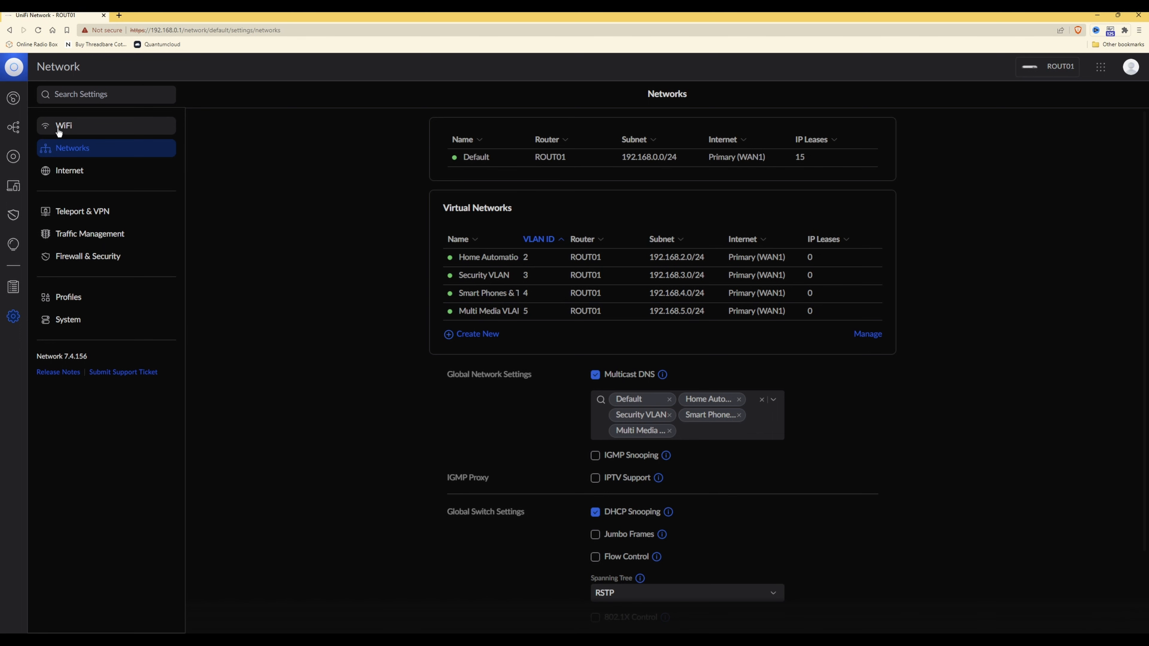
- Assign the 10GT-2 WiFi network to Security VLAN and apply the change
left_click(66, 129)
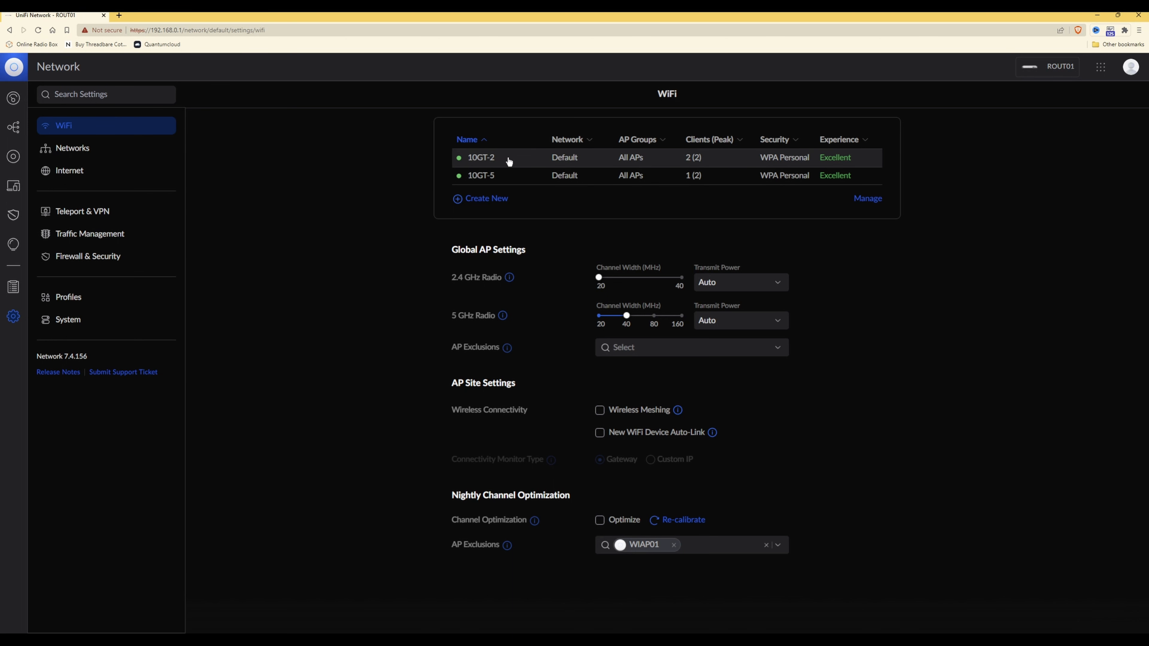
left_click(497, 162)
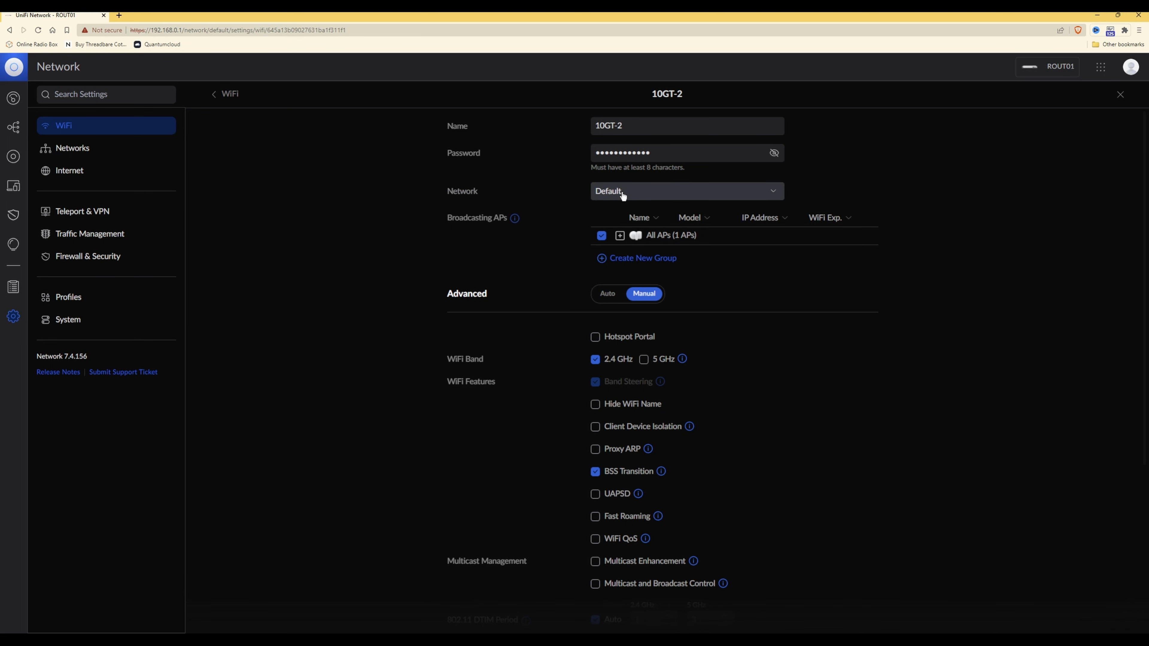
left_click(665, 192)
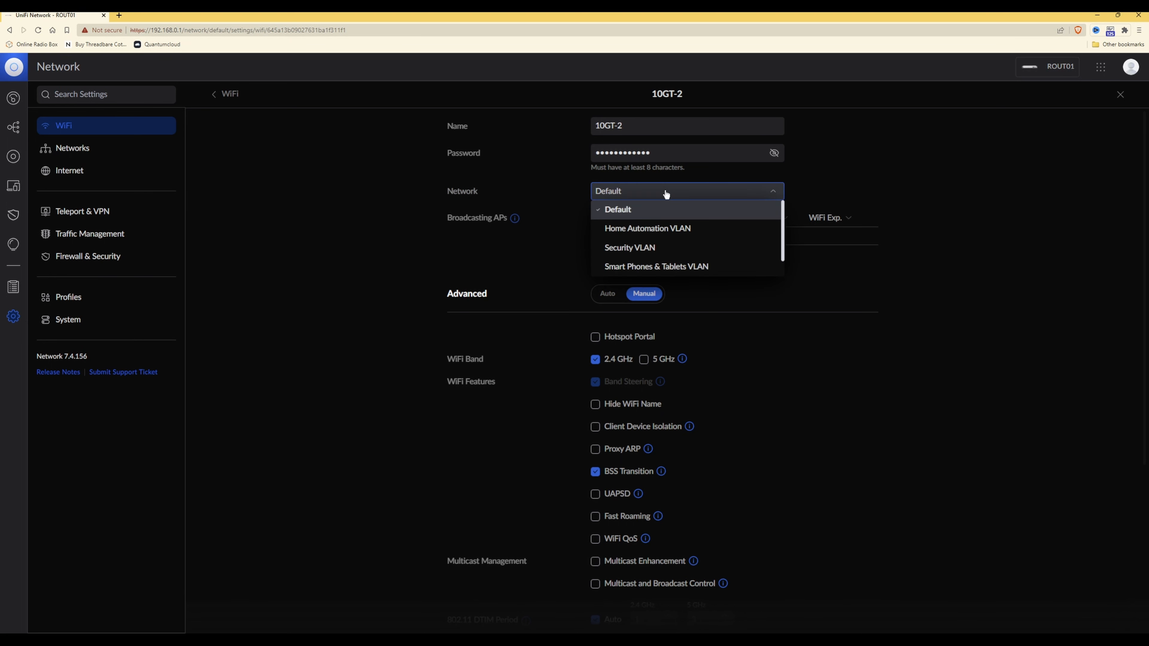
left_click(665, 194)
left_click(665, 193)
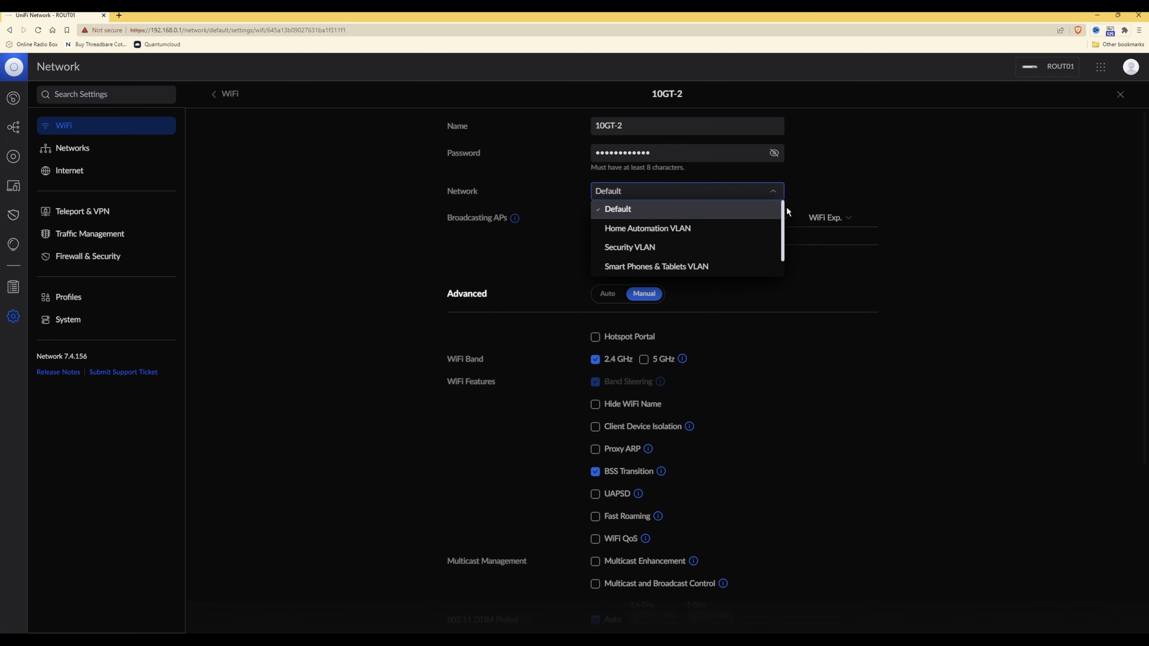
scroll(785, 213, "down", 1)
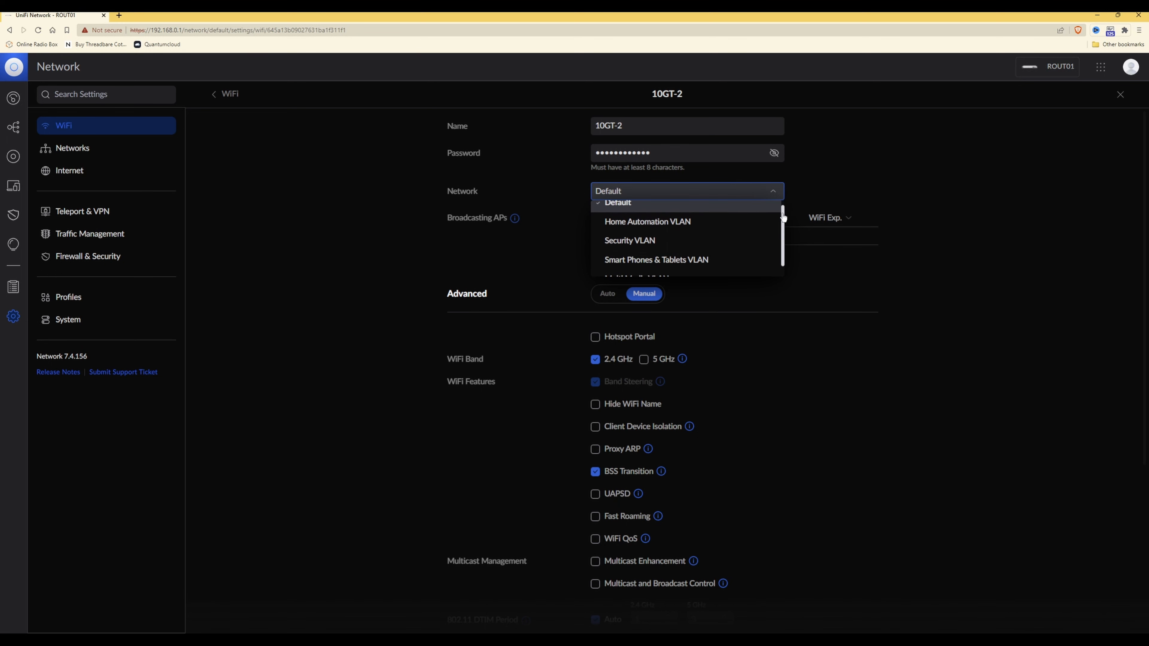
left_click(636, 247)
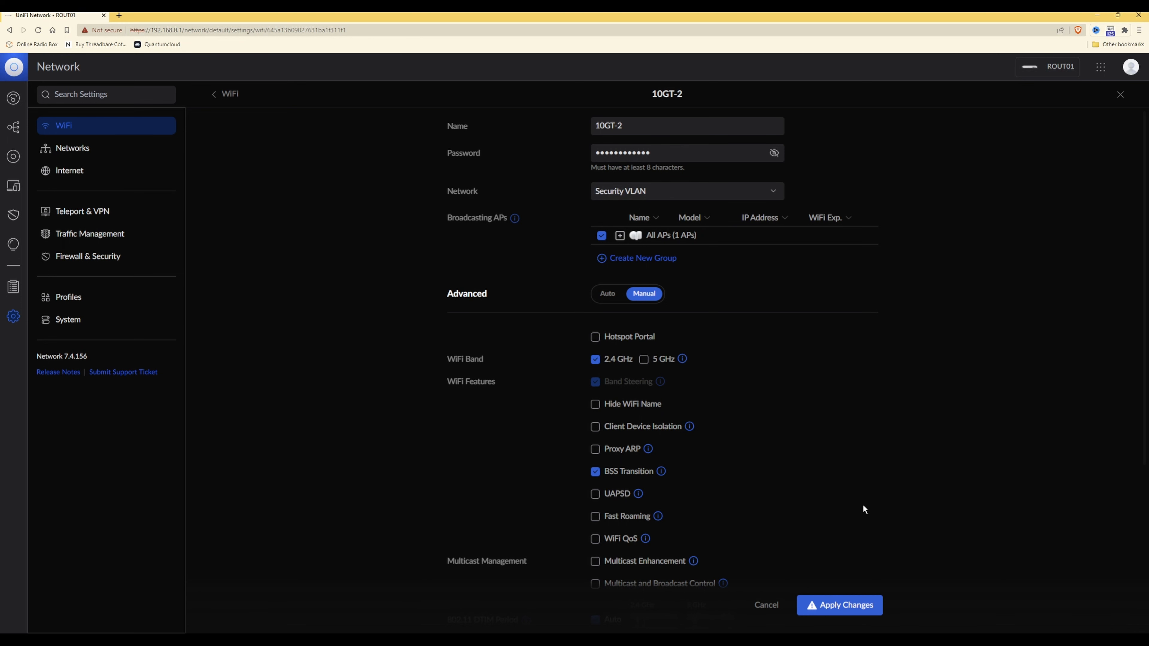
left_click(850, 606)
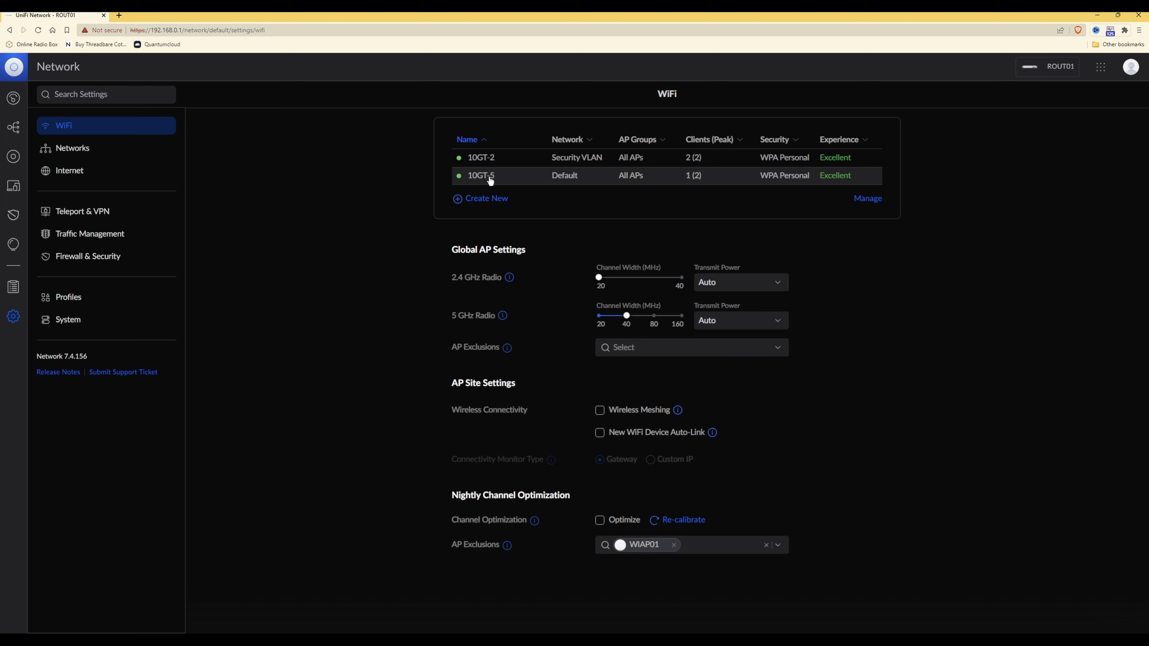
- Assign the 10GT-5 WiFi network to Smart Phones & Tablets VLAN and apply the change
left_click(527, 176)
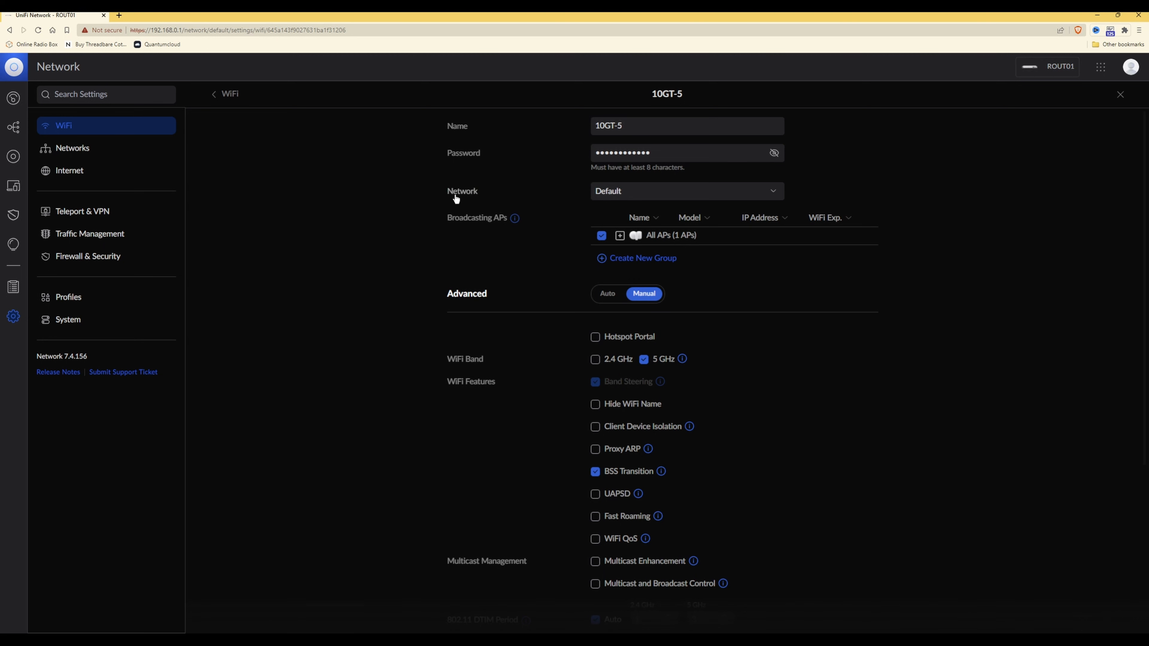
left_click(624, 195)
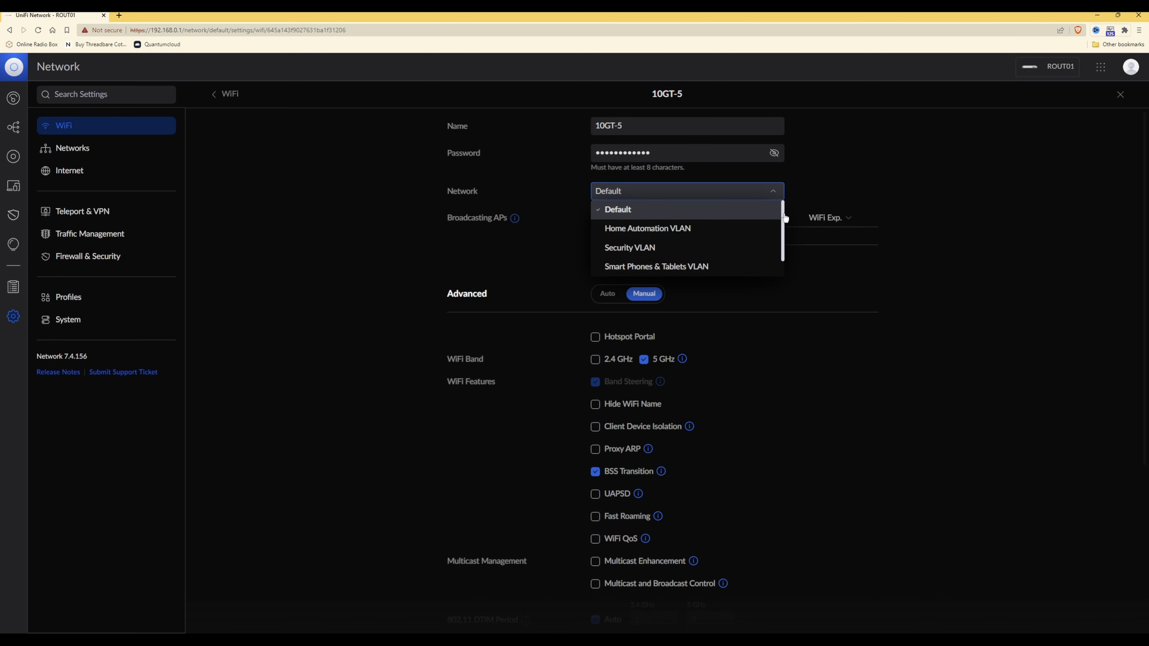
scroll(785, 217, "down", 1)
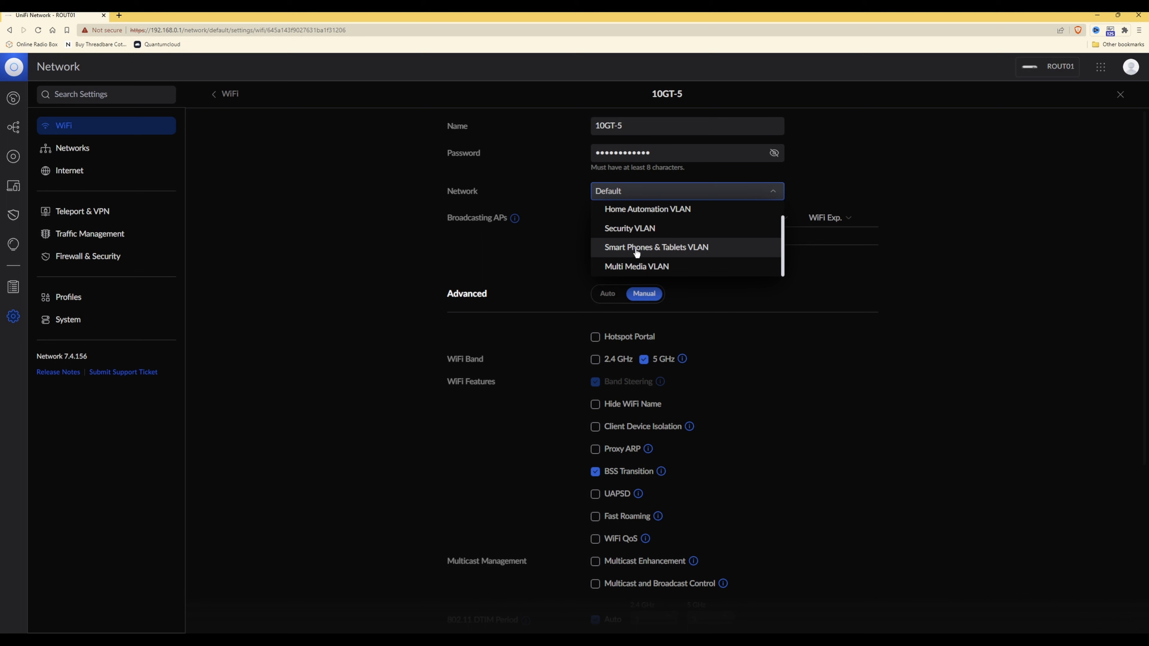
left_click(687, 250)
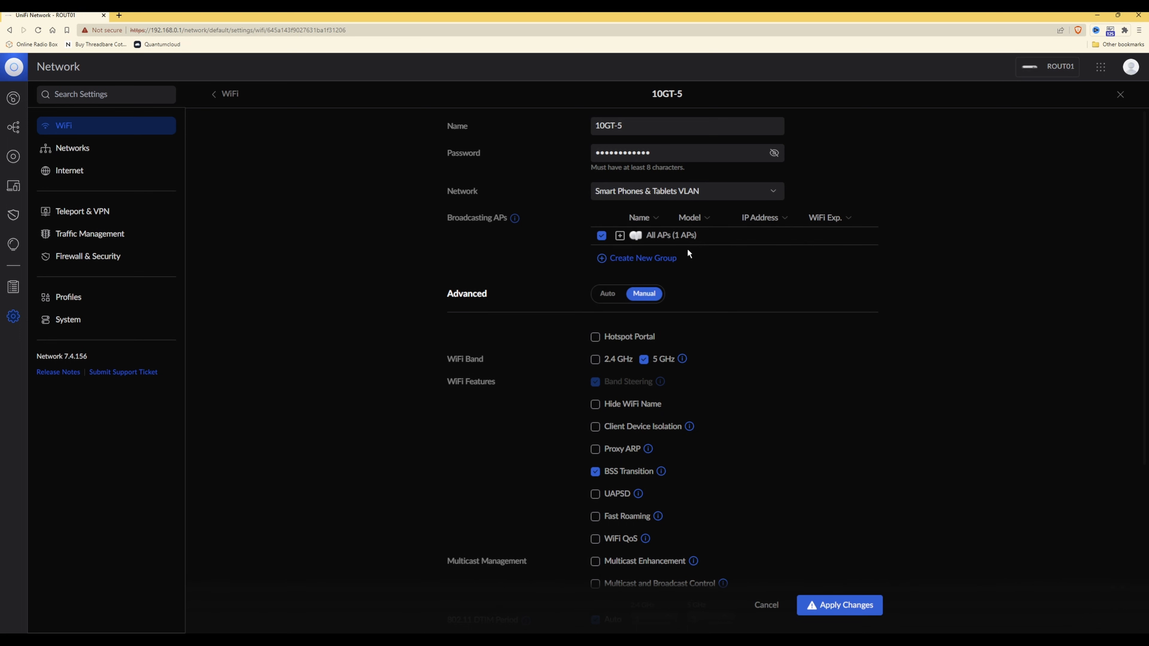
left_click(853, 606)
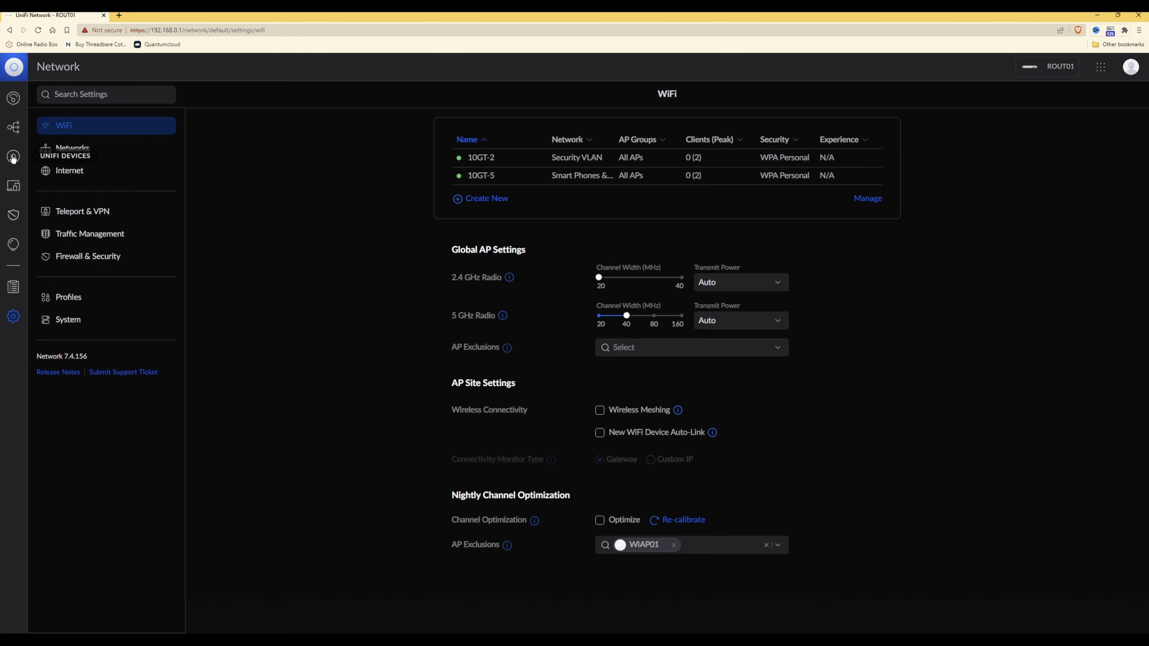
- Open the port manager of the SWIT01 switch from the UniFi devices list
left_click(12, 157)
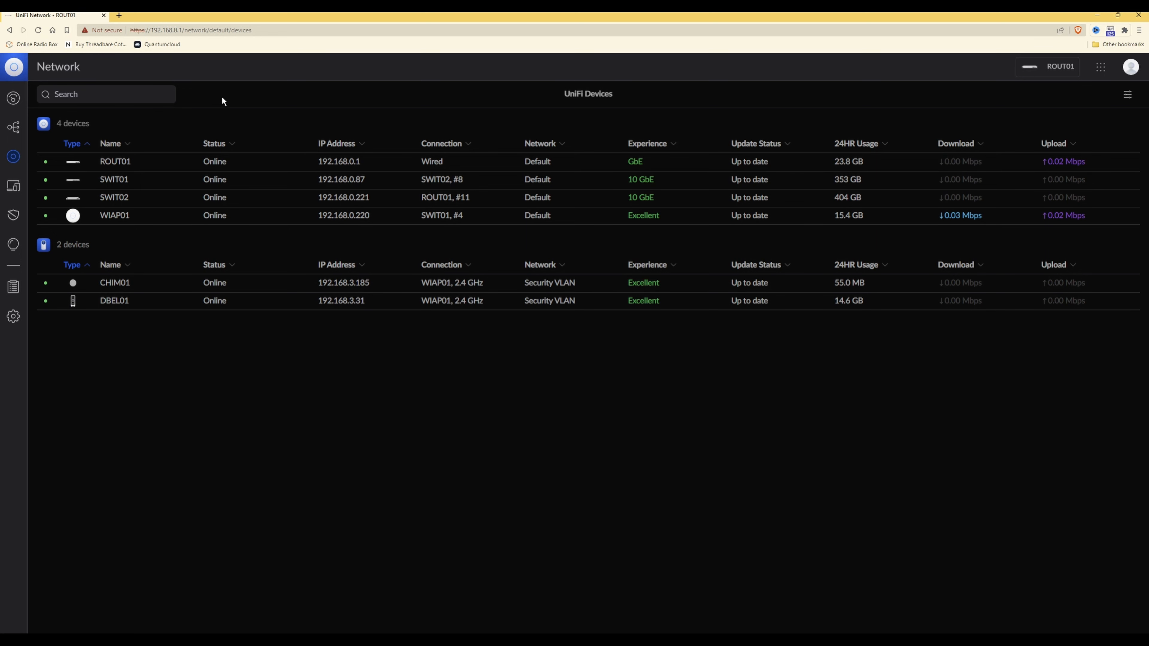
left_click(110, 183)
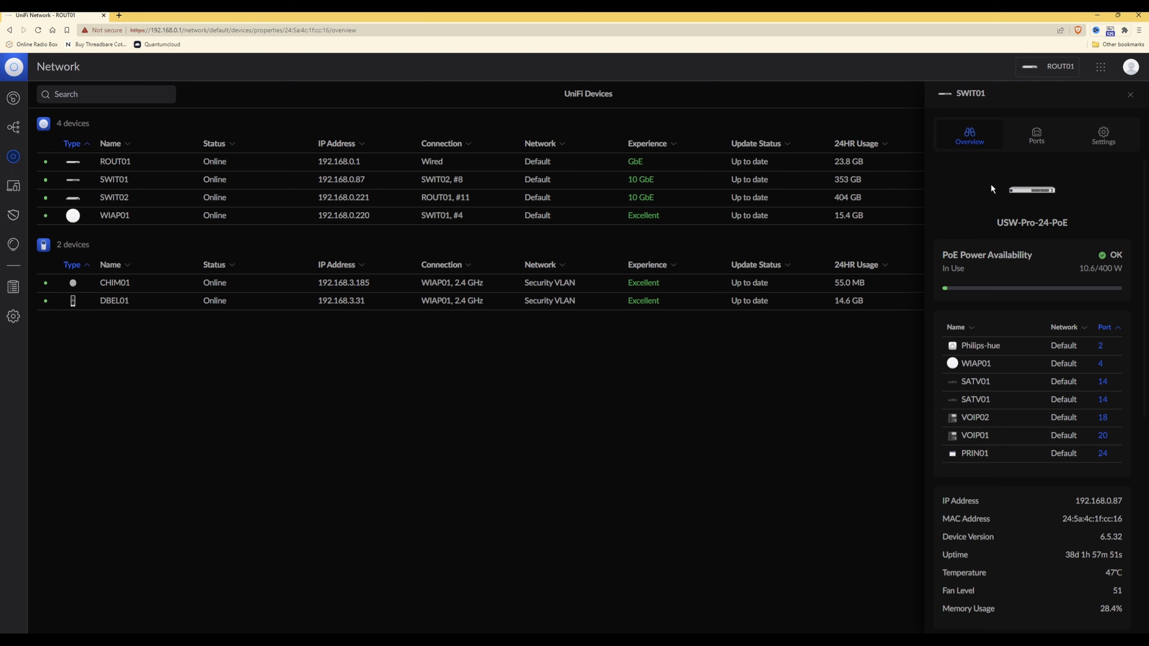
left_click(1038, 136)
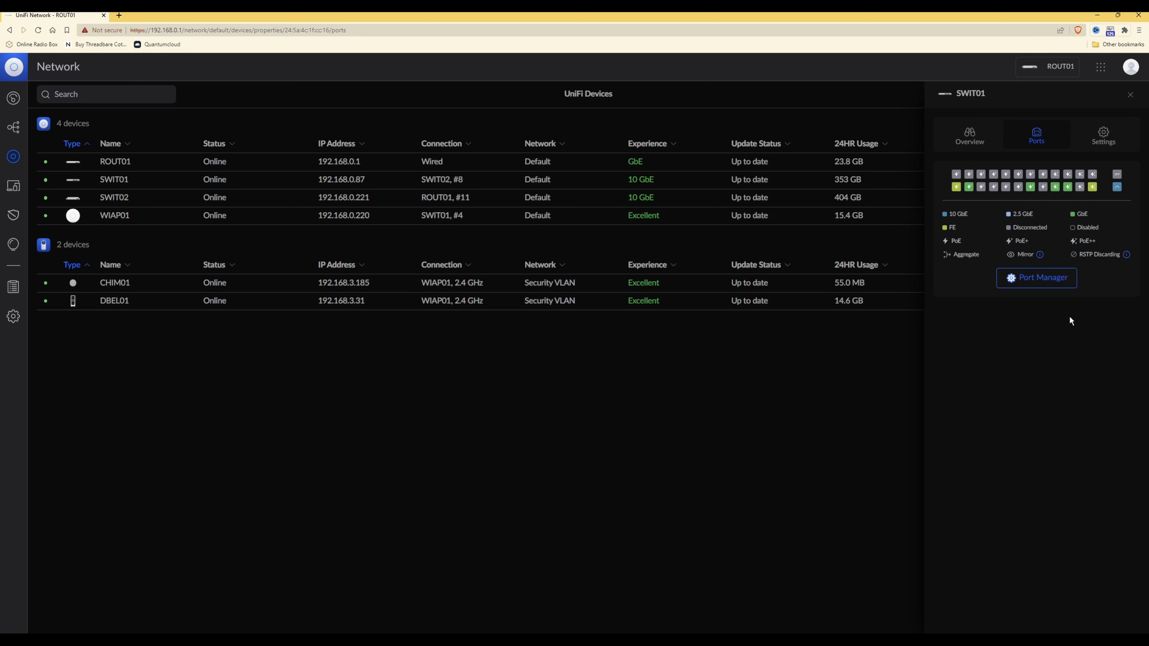
left_click(1044, 280)
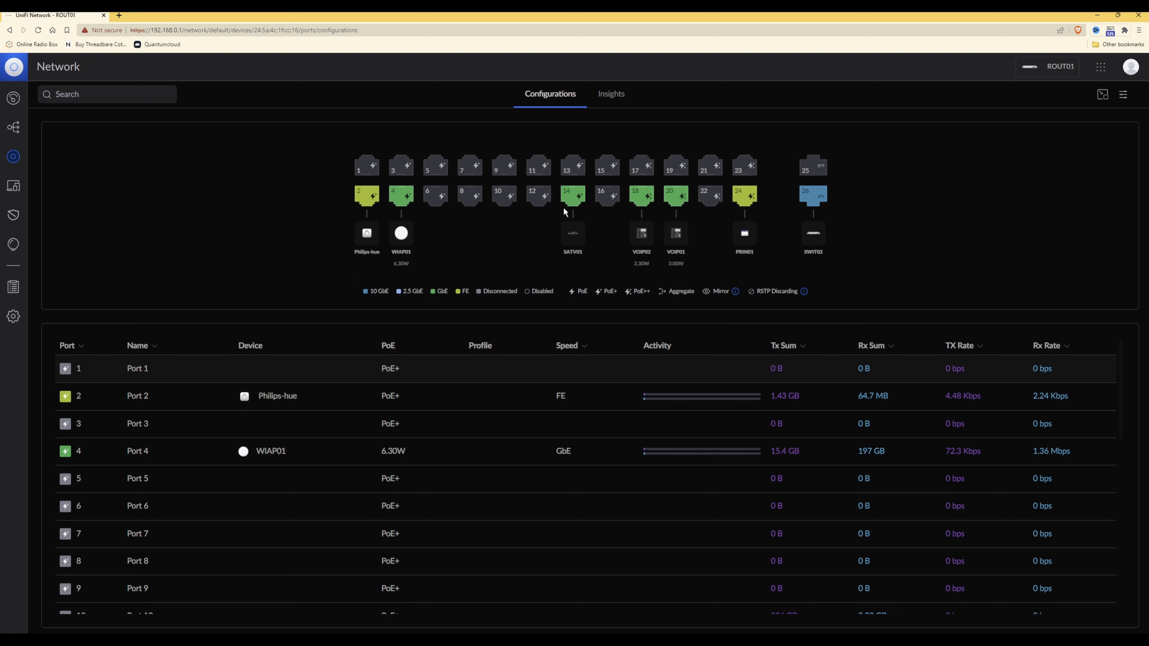
- Set the primary network of port 2, where the Philips-hue is connected, to Home Automation VLAN (2) and apply the change
left_click(370, 200)
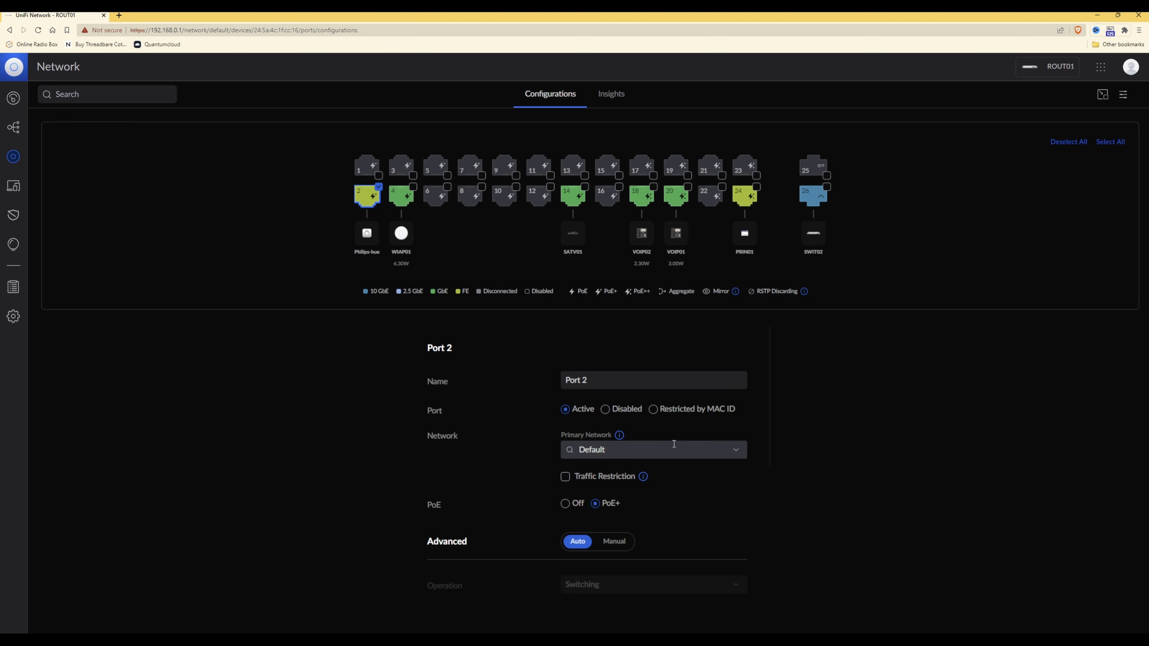
left_click(739, 455)
scroll(668, 506, "down", 3)
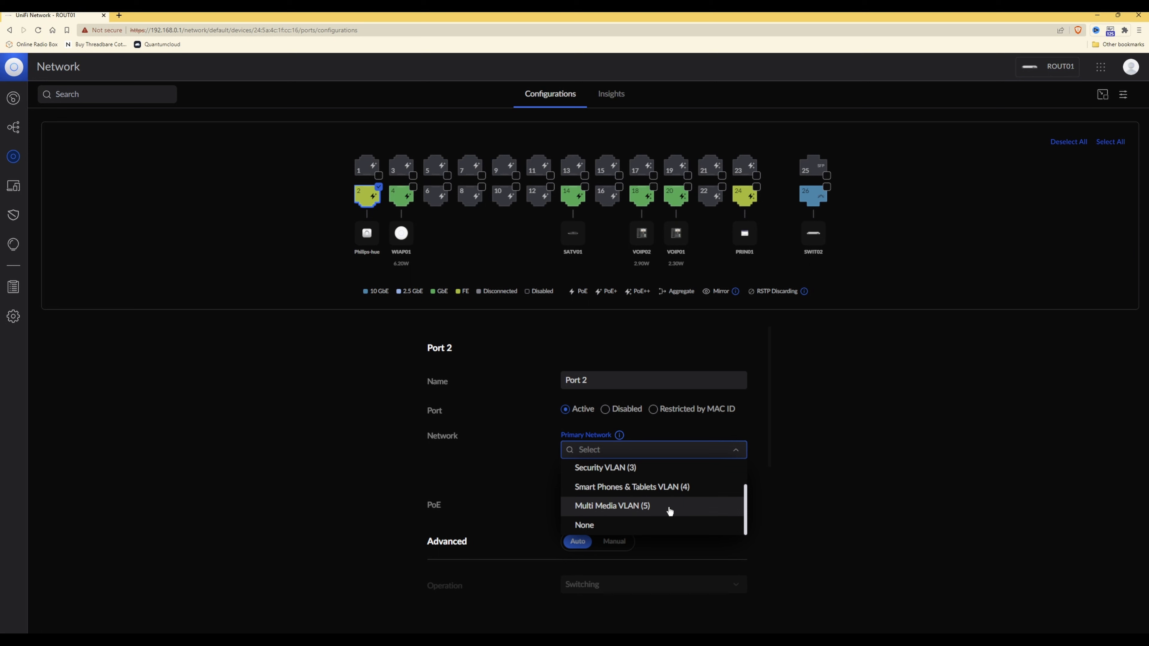
left_click(709, 461)
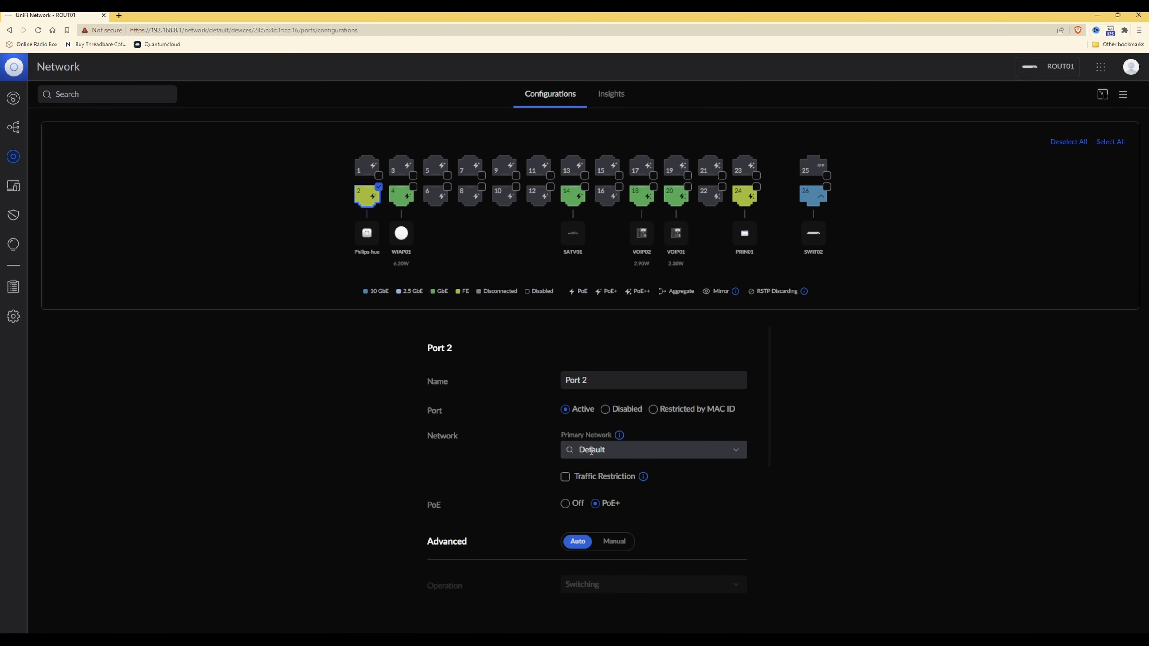
left_click(616, 451)
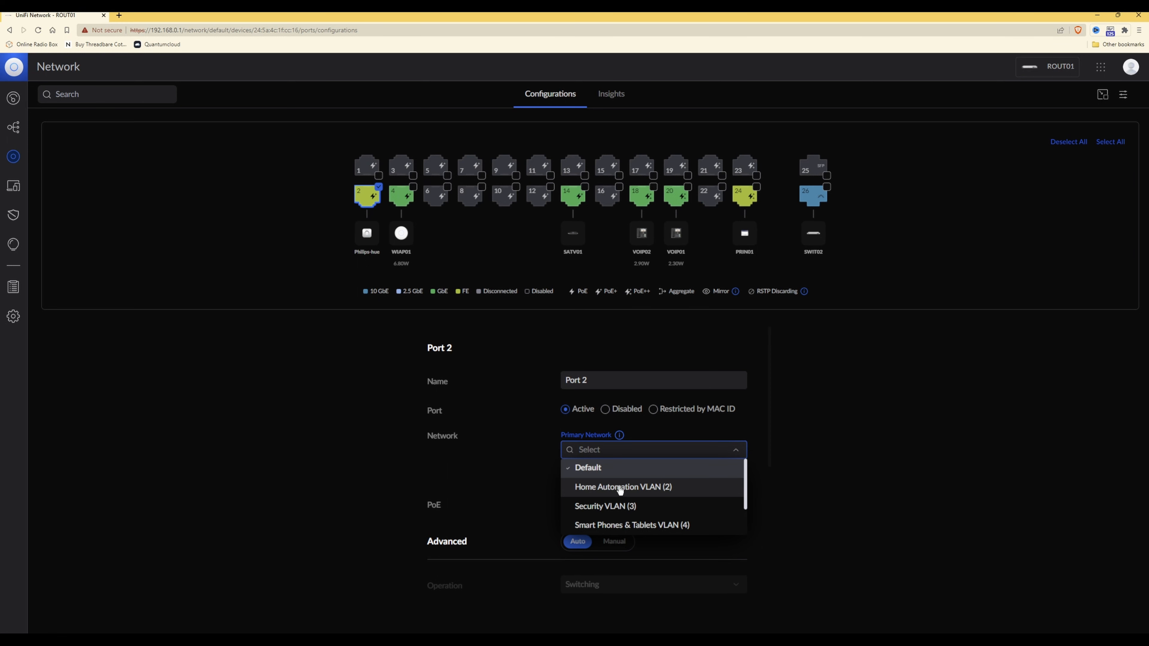
left_click(620, 488)
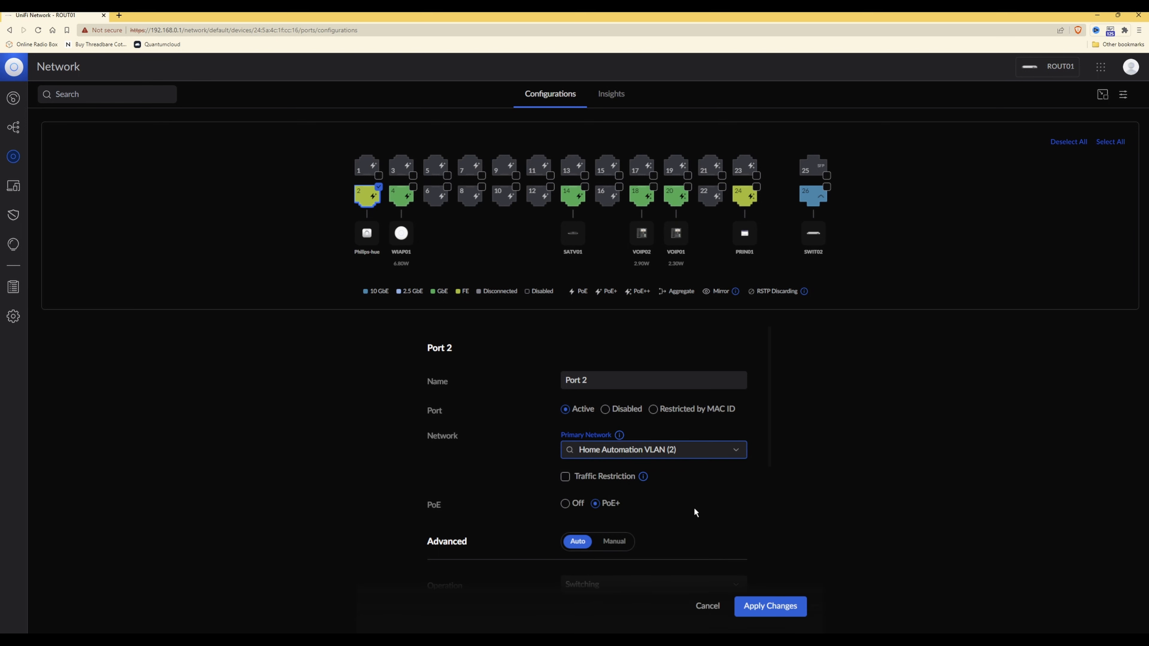
left_click(774, 607)
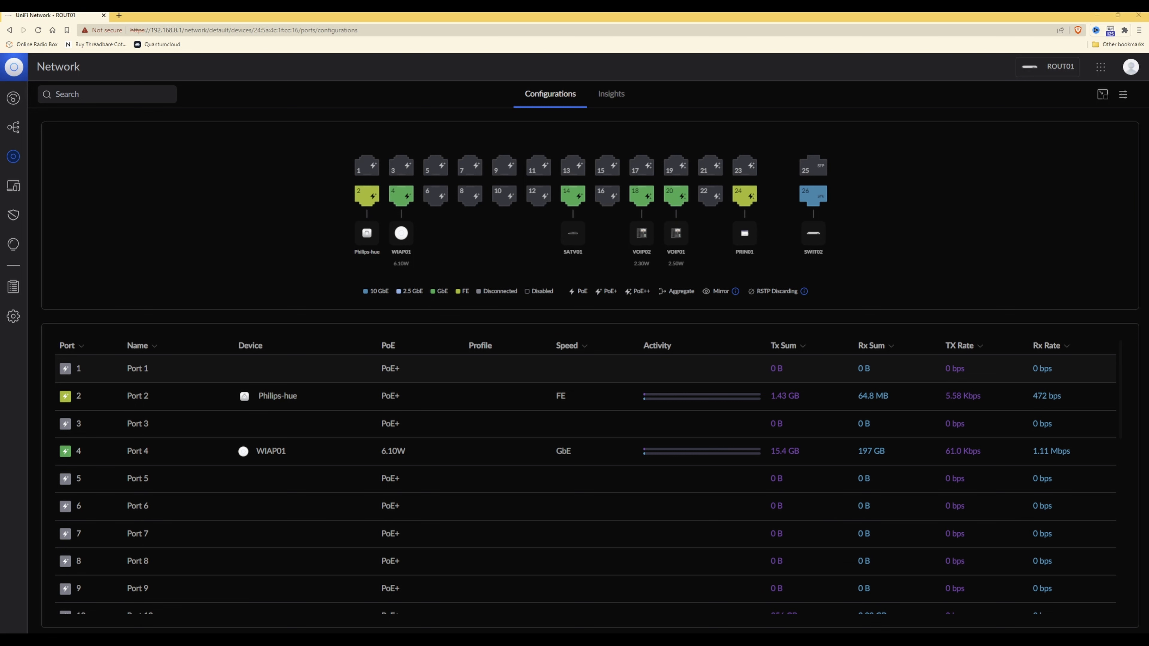
- Set the primary network of port 12 to Multi Media VLAN (5) and apply the change
left_click(539, 198)
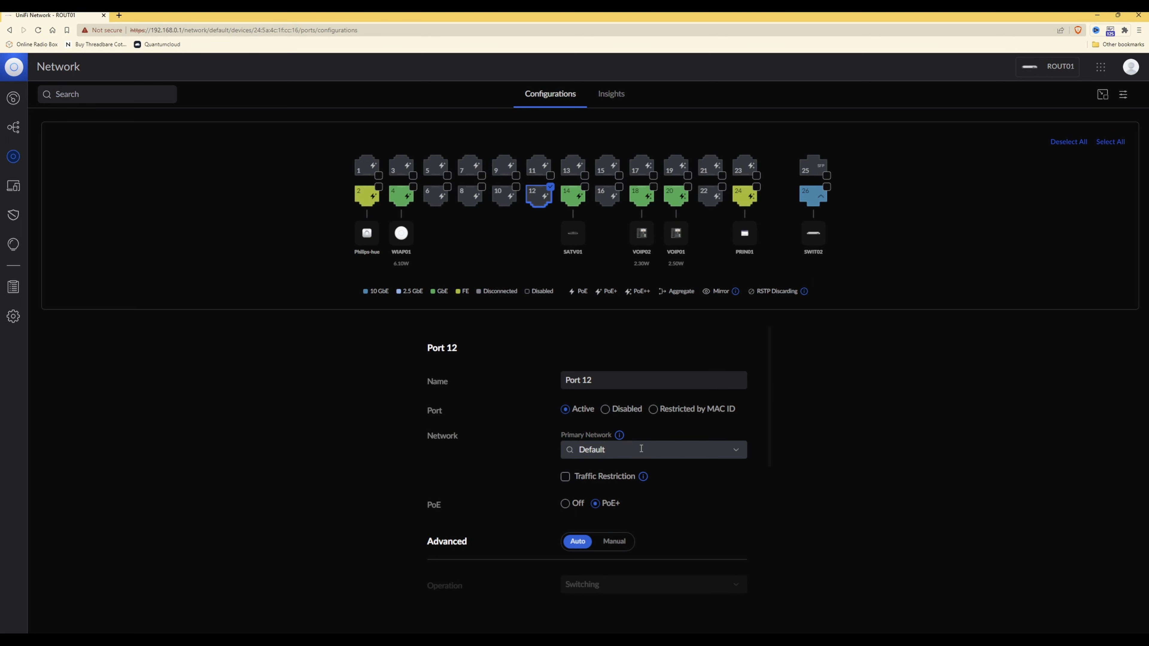
left_click(607, 450)
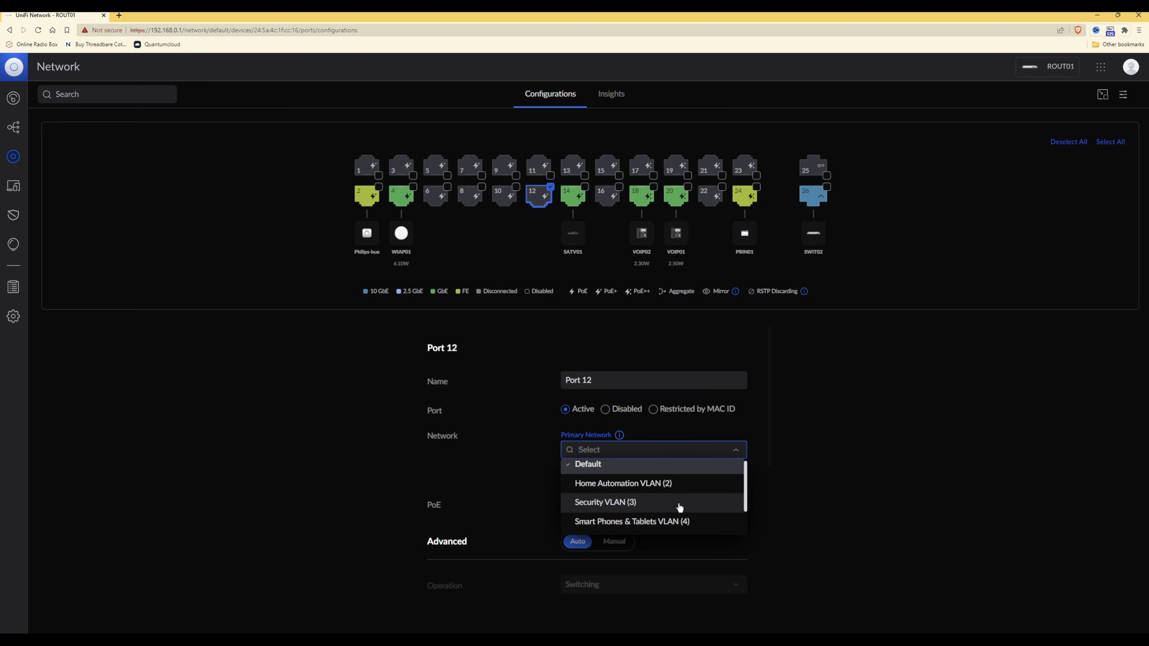
scroll(678, 504, "down", 2)
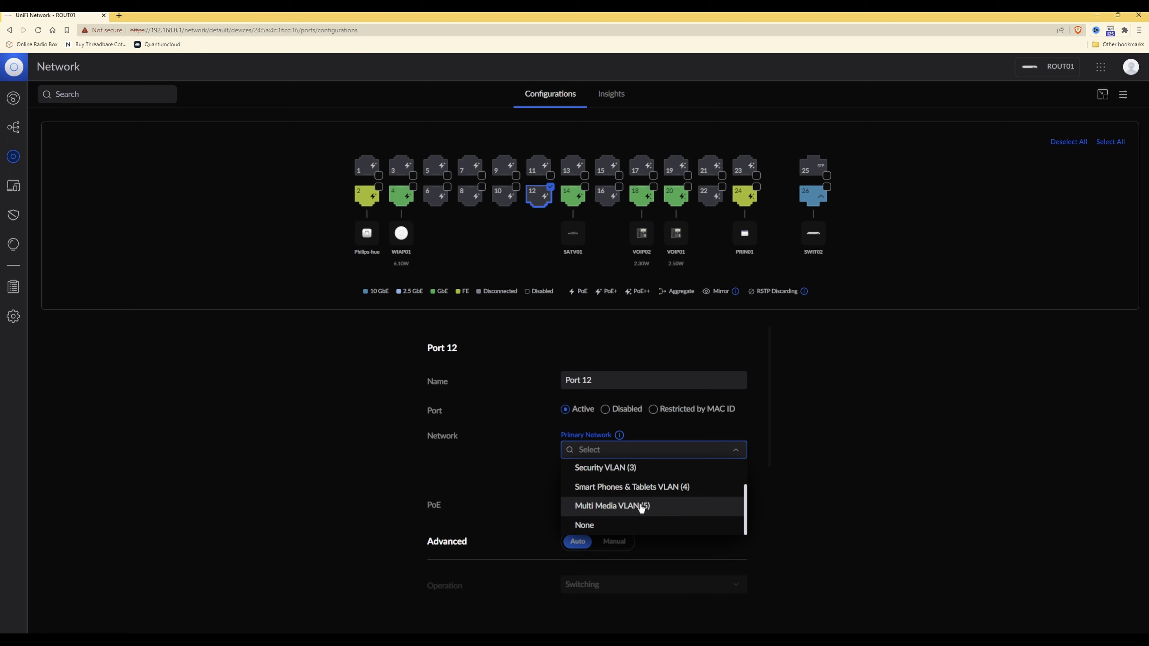
left_click(624, 507)
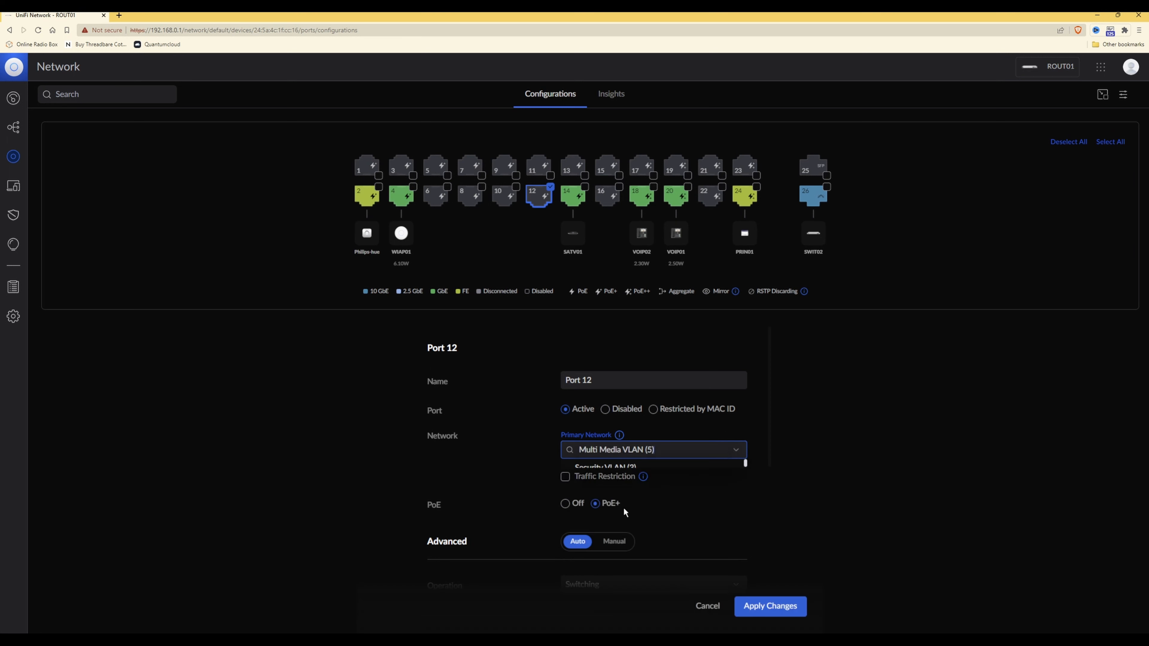
left_click(776, 609)
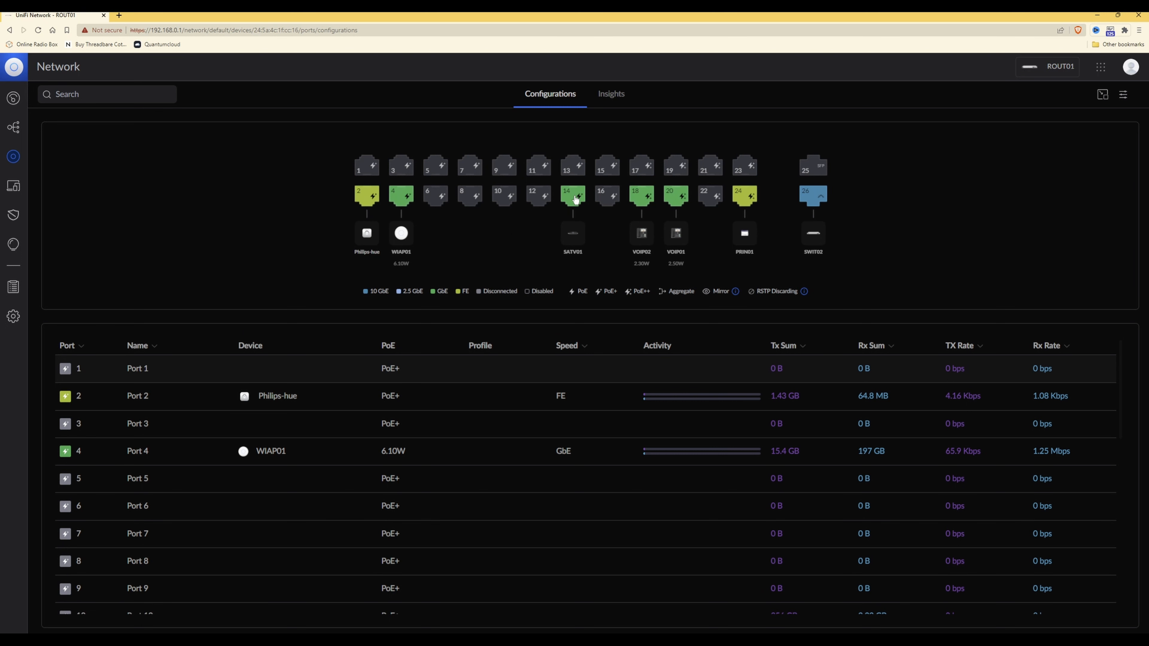
- Set the primary network of port 14, where SATV01 is connected, to Multi Media VLAN (5) and apply the change
left_click(576, 199)
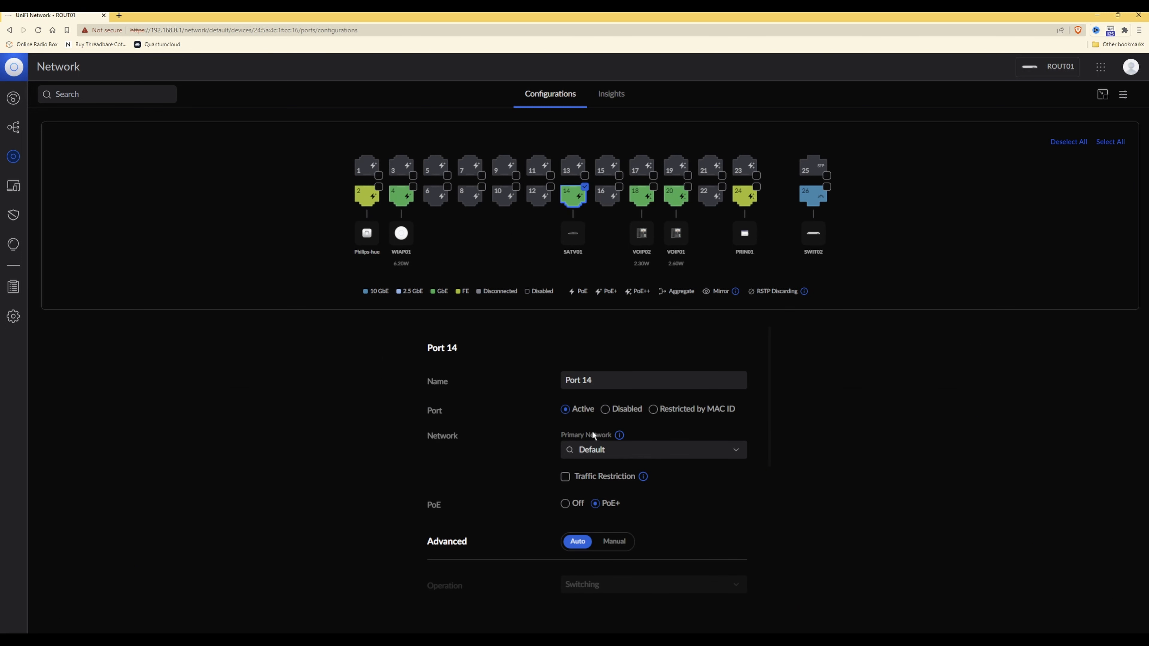
left_click(587, 449)
scroll(632, 491, "down", 2)
left_click(632, 507)
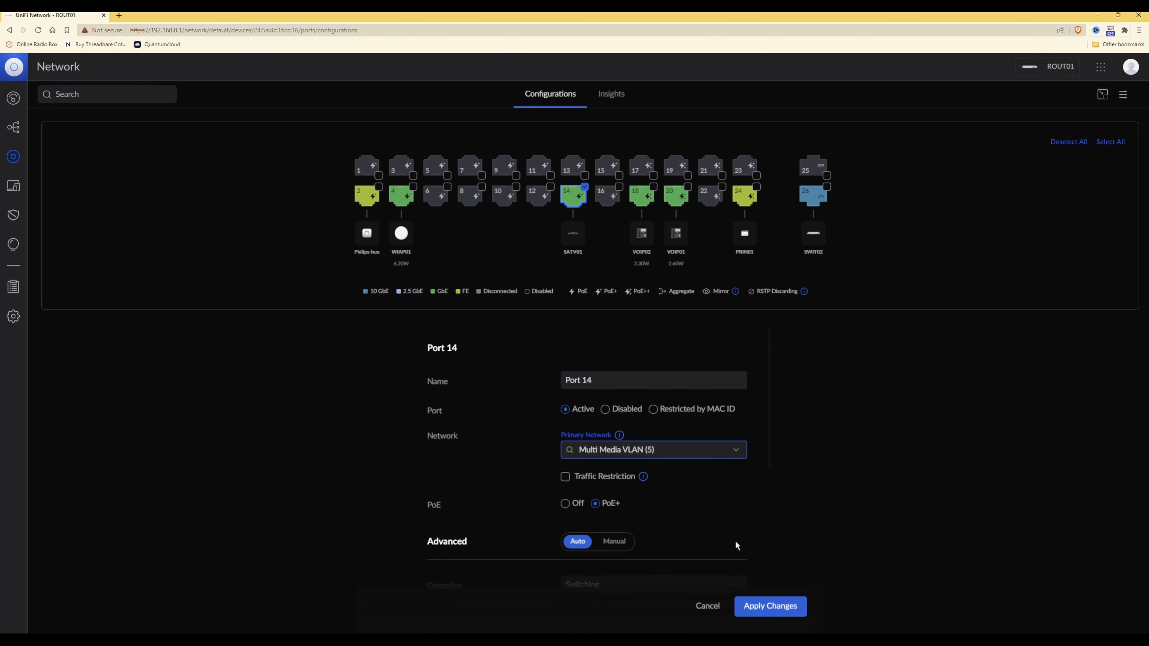
left_click(768, 606)
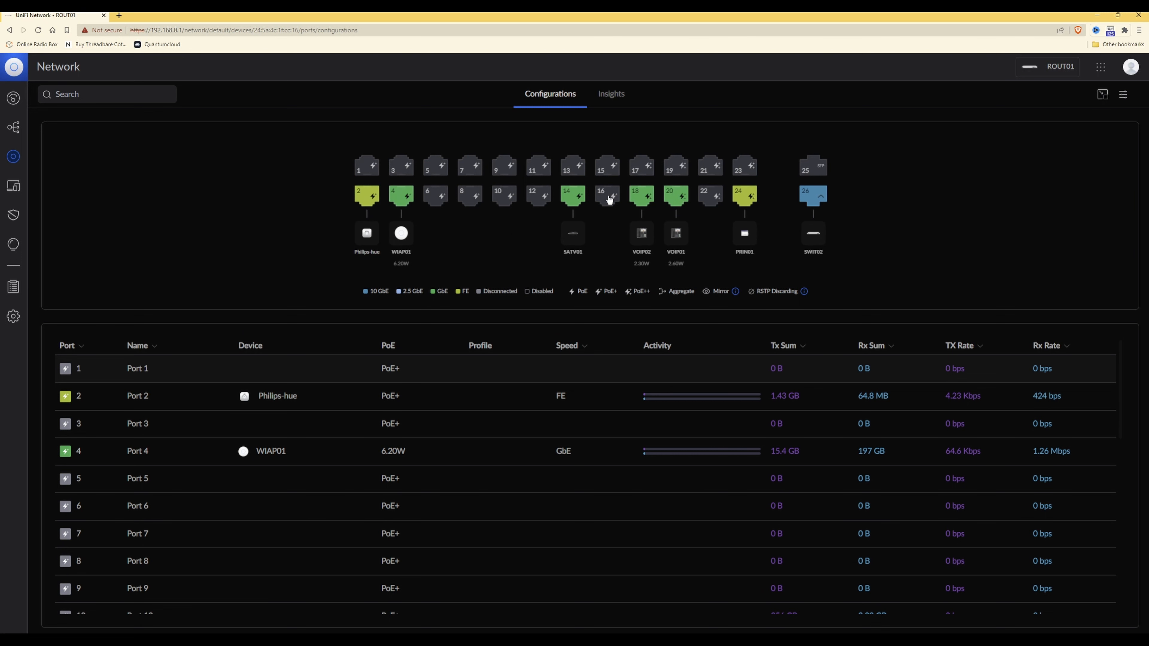
- Set the primary network of port 16 to Multi Media VLAN (5)
left_click(609, 199)
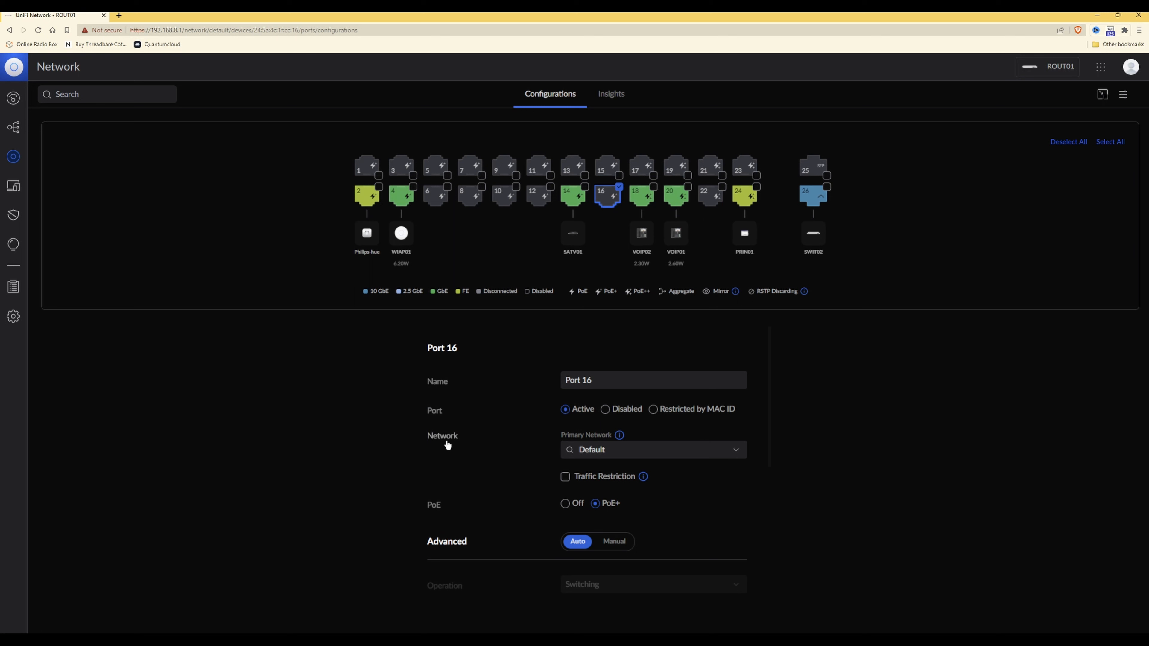
left_click(671, 449)
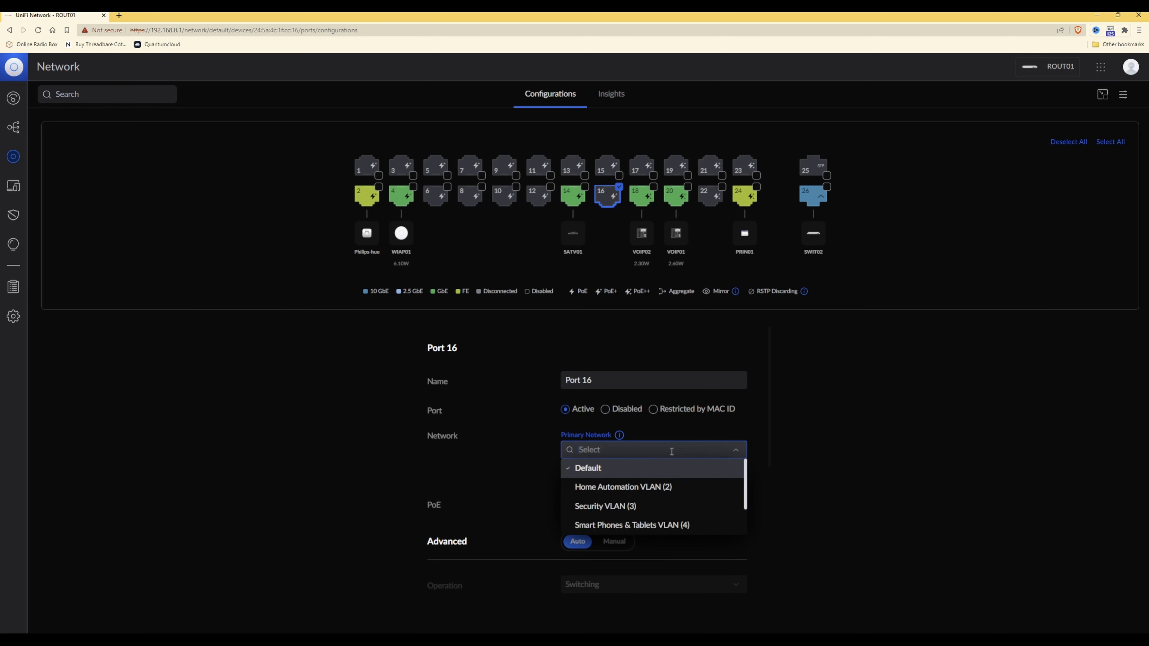
scroll(674, 482, "down", 1)
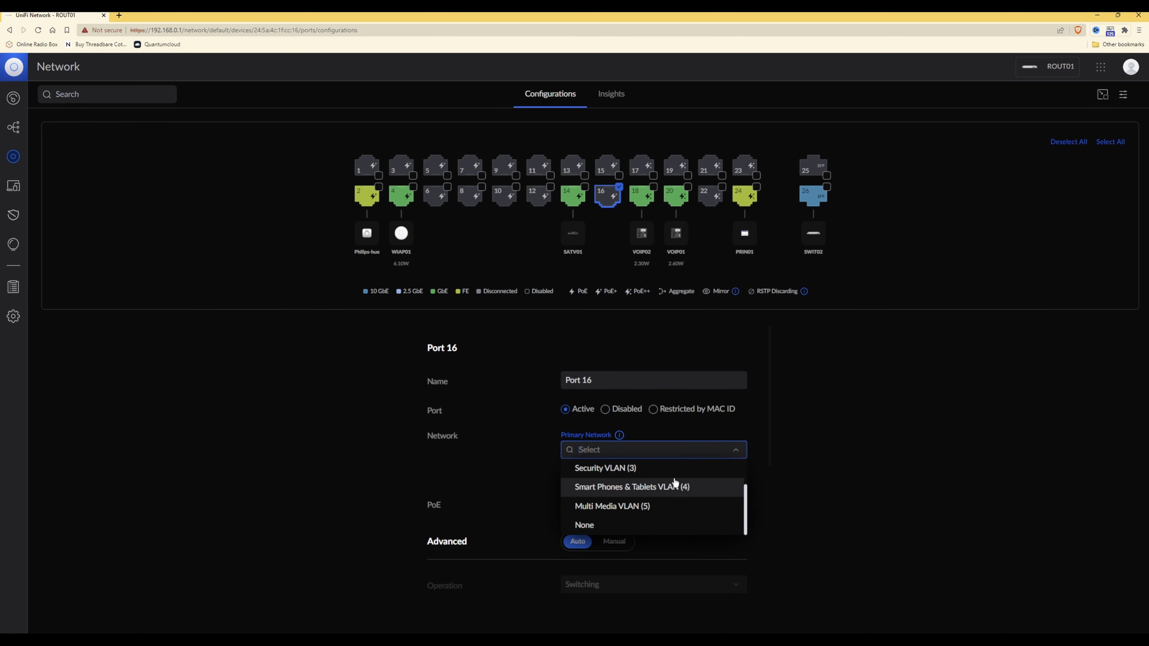
left_click(646, 507)
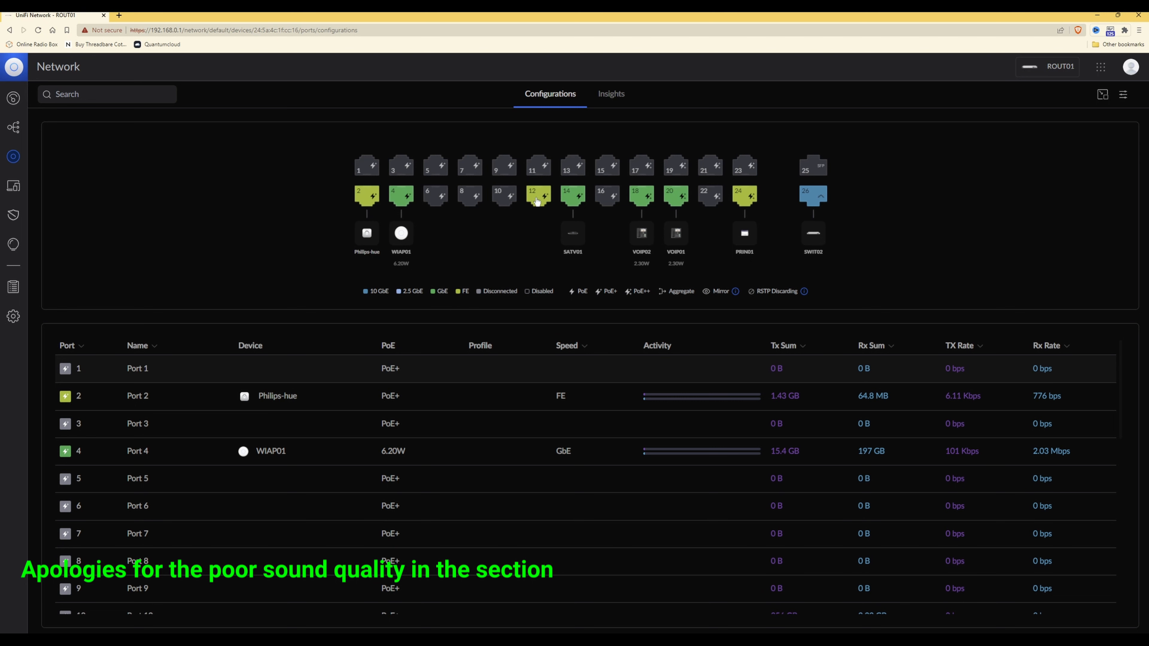
- Check the primary network assigned to port 12 and review the IP addresses in the client devices list
left_click(538, 202)
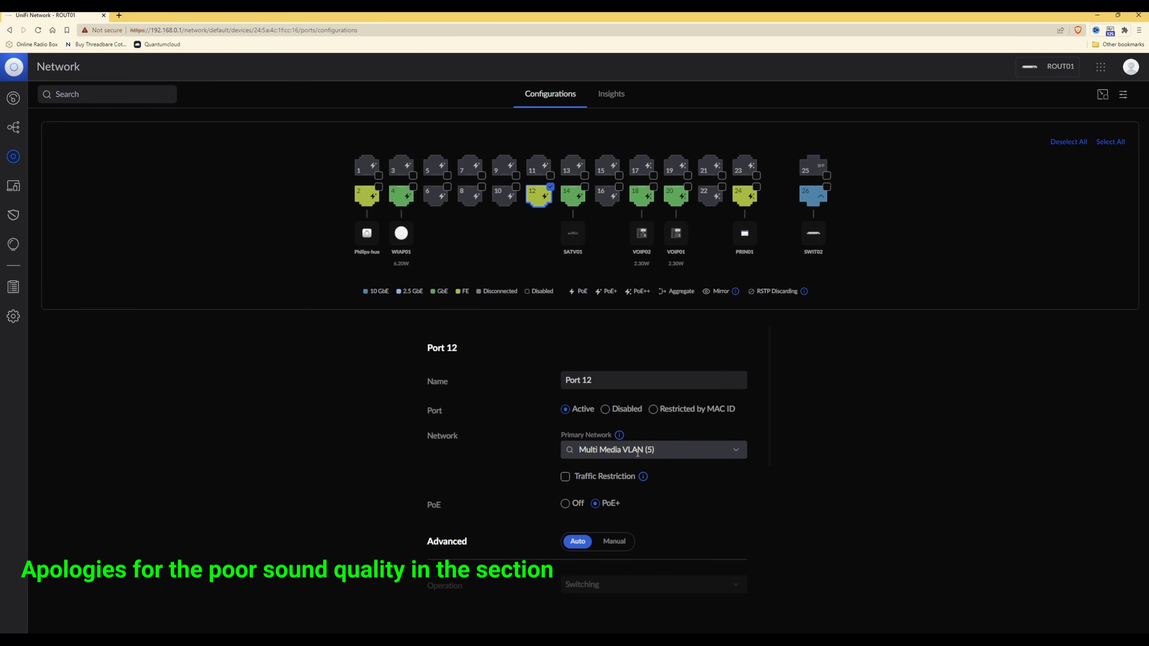
left_click(541, 198)
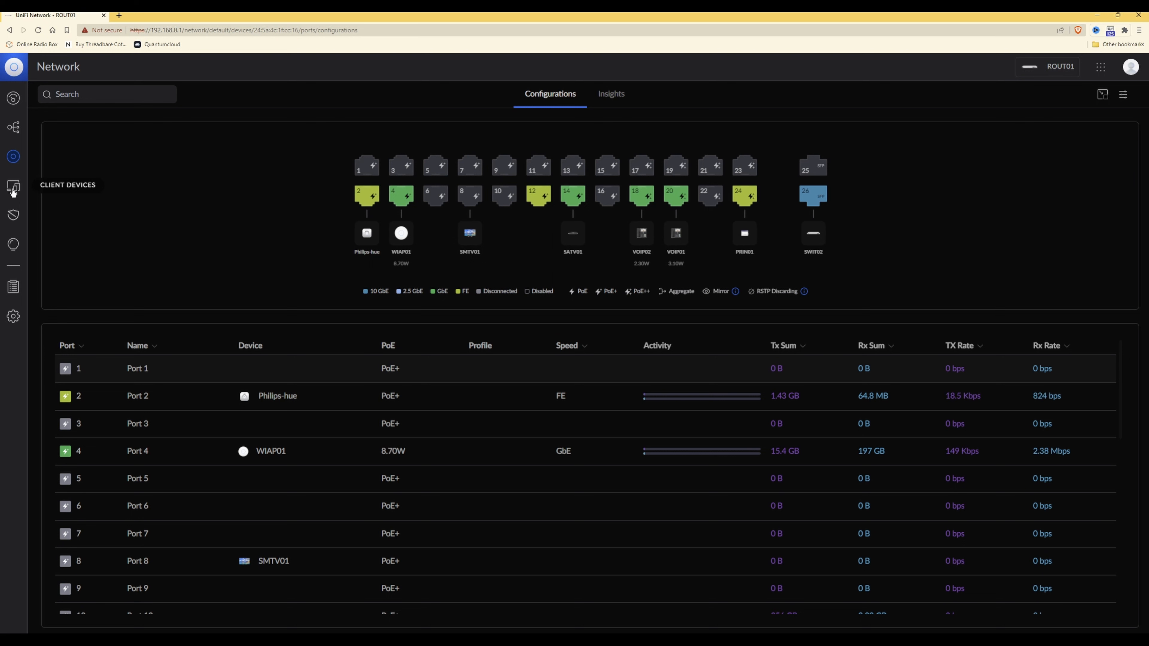
left_click(20, 190)
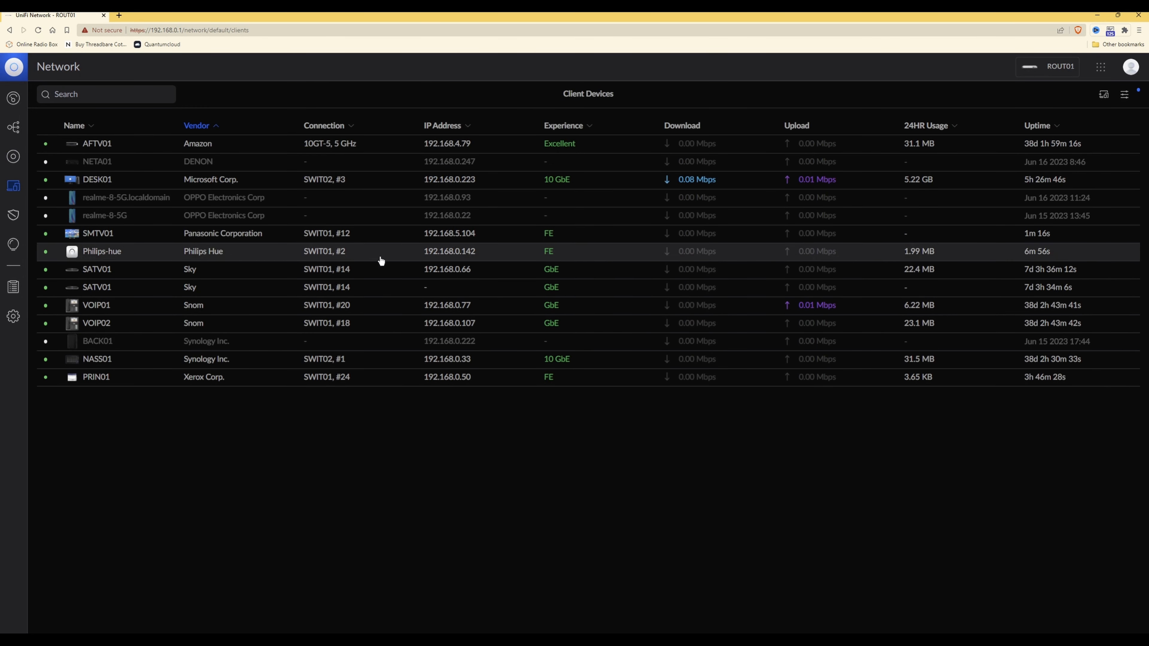